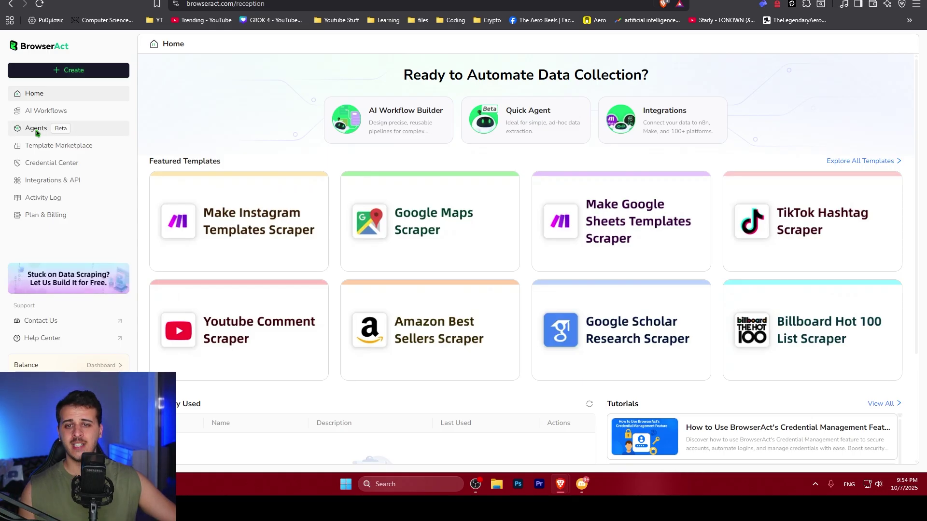
Step: From the agents list, start creating a new agent, then cancel it
left_click(37, 133)
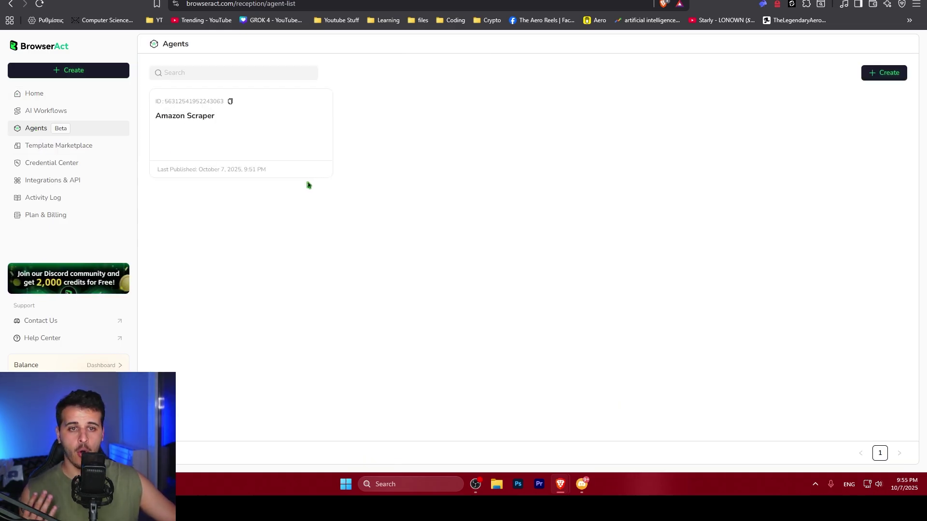
left_click(891, 73)
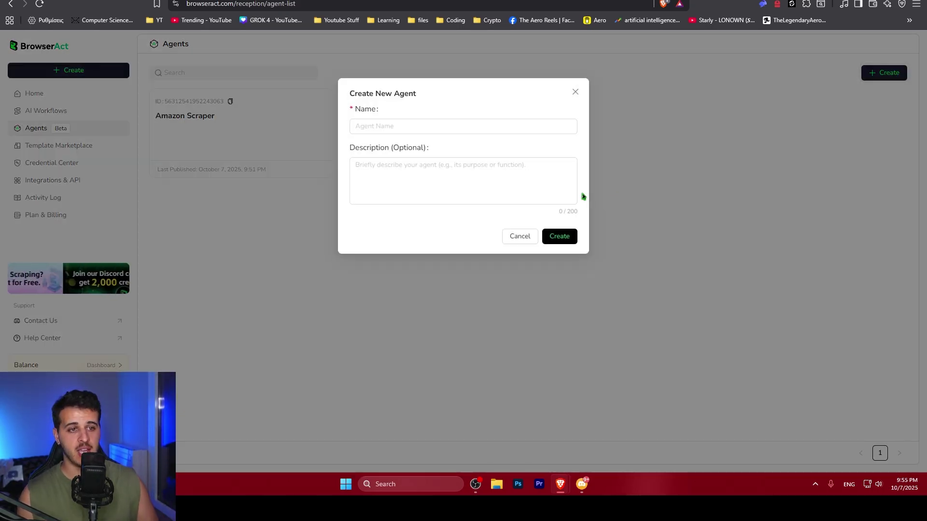
left_click(387, 129)
left_click(360, 166)
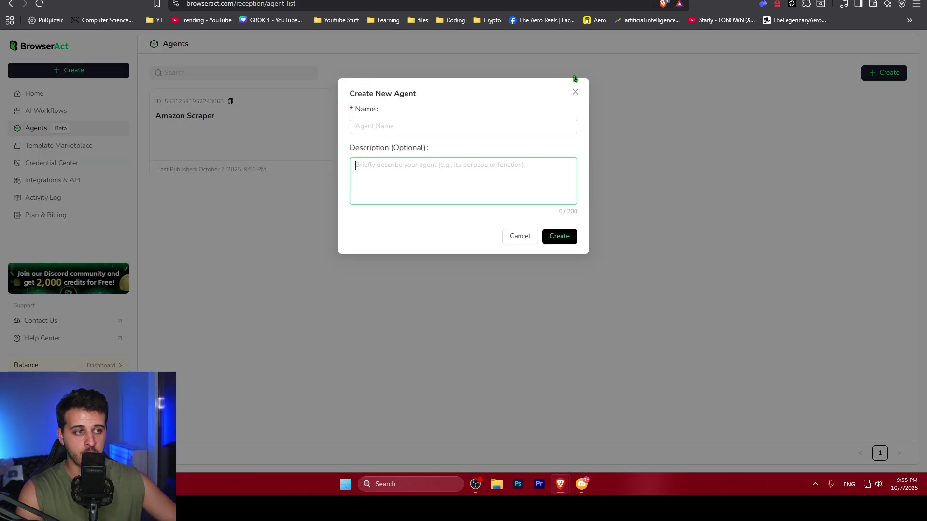
left_click(575, 92)
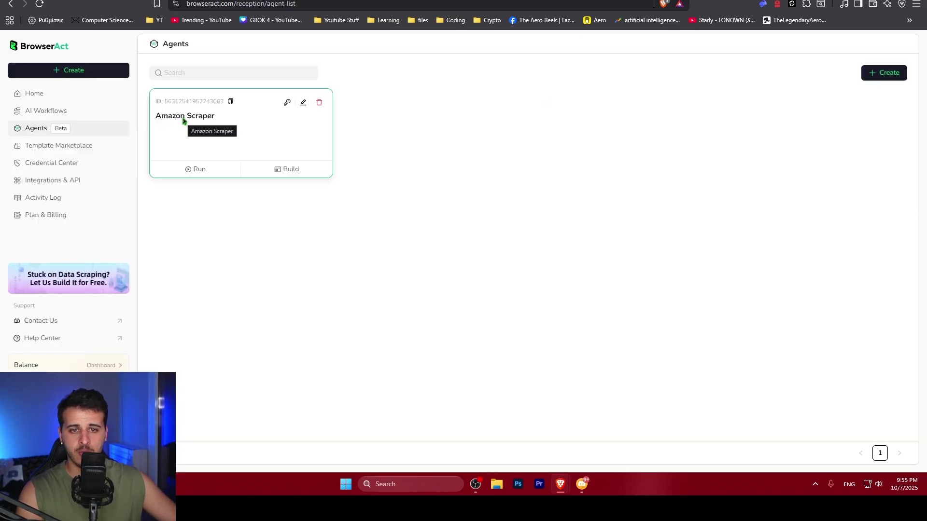
Step: Open the Amazon Scraper agent, review its iphone 16 instructions, and open BrowserControl's settings
left_click(307, 152)
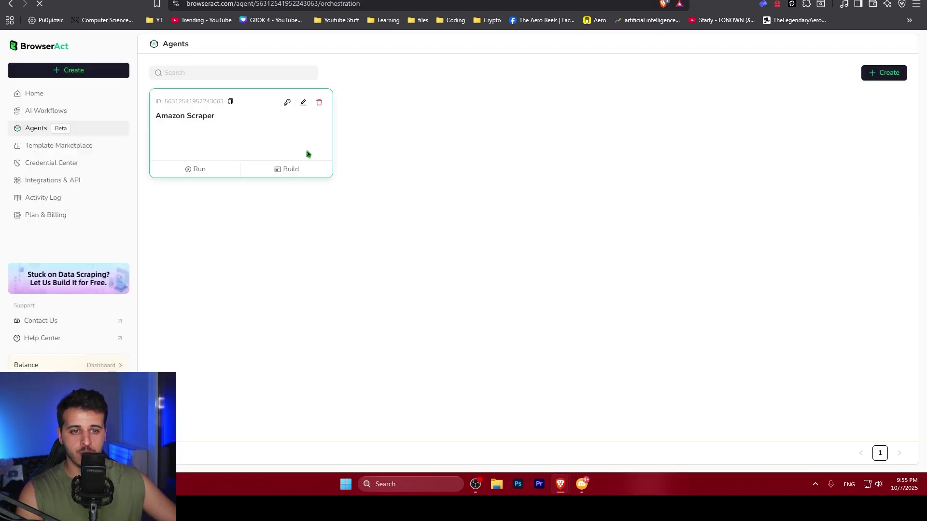
left_click(113, 126)
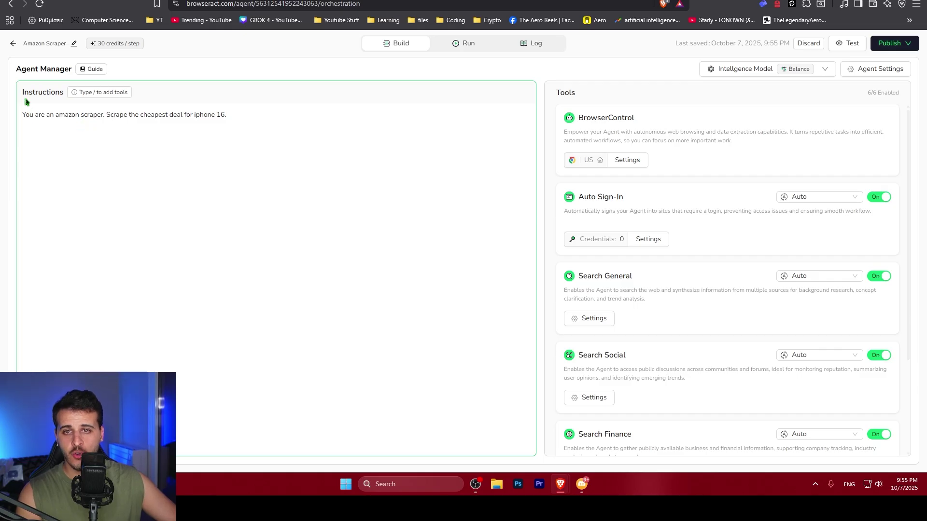
left_click_drag(104, 116, 26, 116)
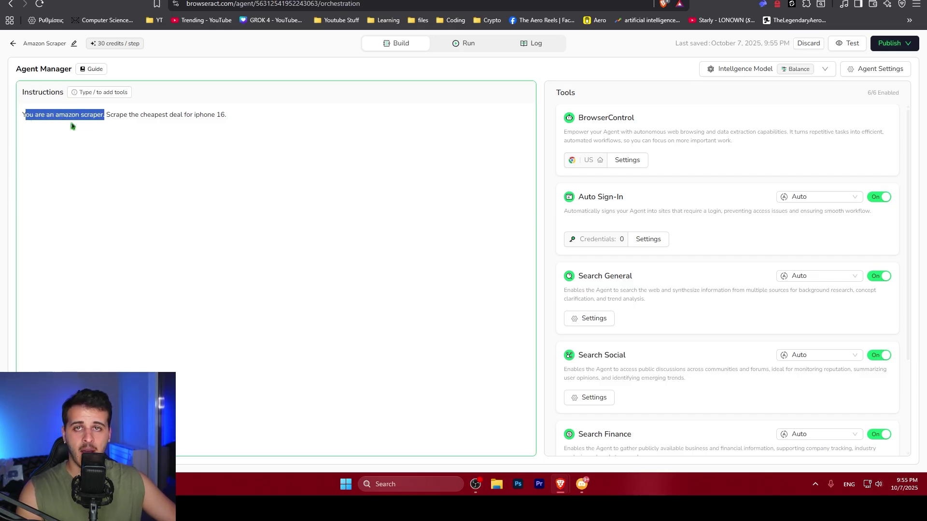
left_click(112, 119)
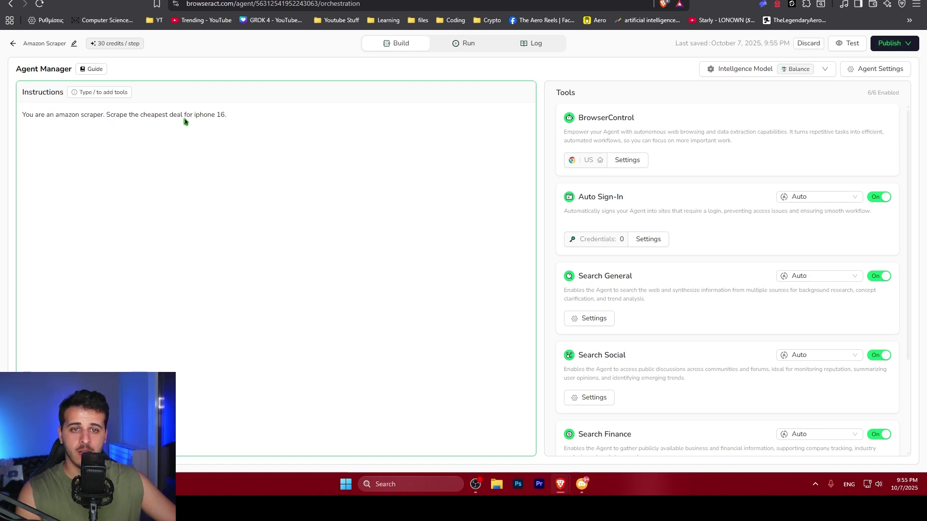
left_click_drag(195, 121, 232, 120)
left_click(246, 121)
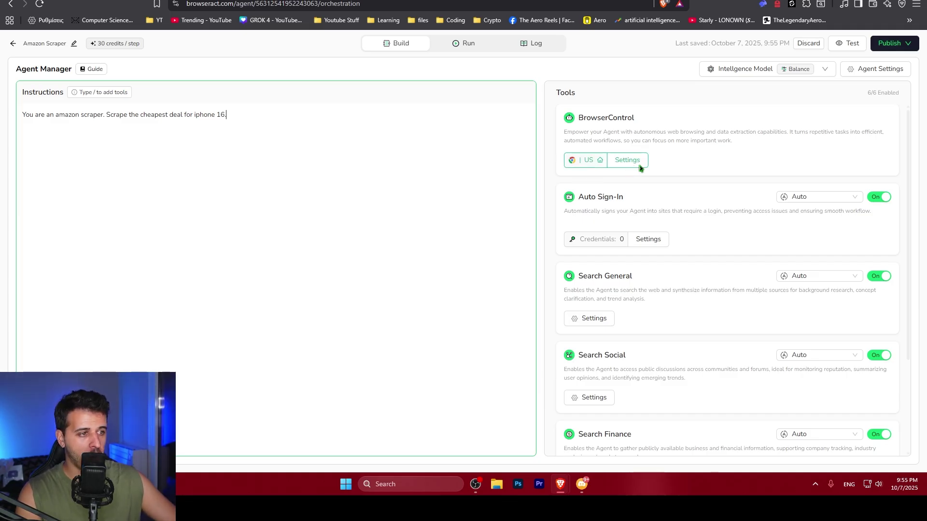
left_click(585, 162)
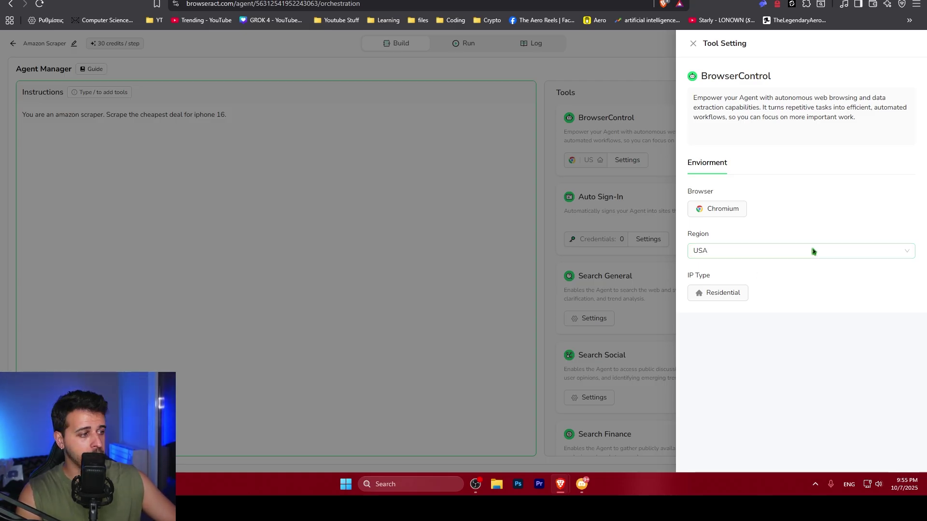
Step: Browse the BrowserControl region list, then close the settings with USA kept
left_click(731, 252)
left_click(830, 218)
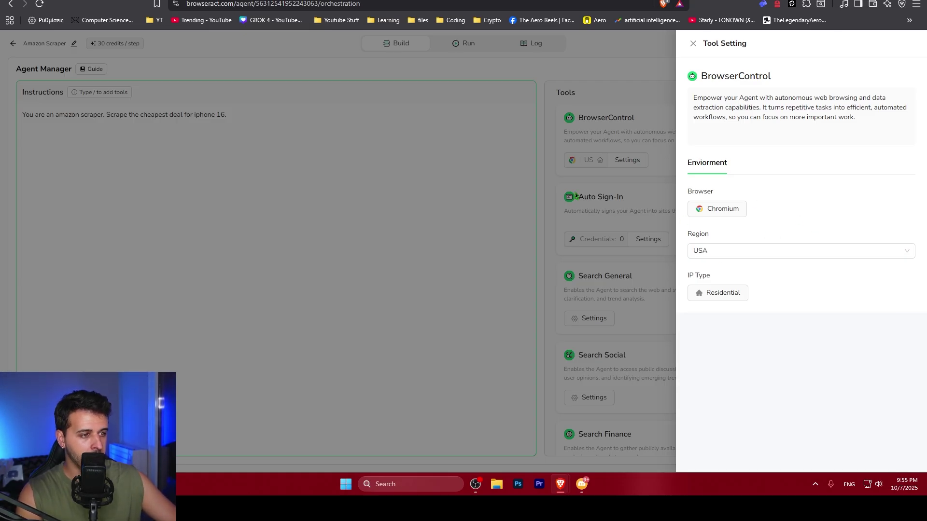
left_click(721, 252)
scroll(729, 325, "down", 3)
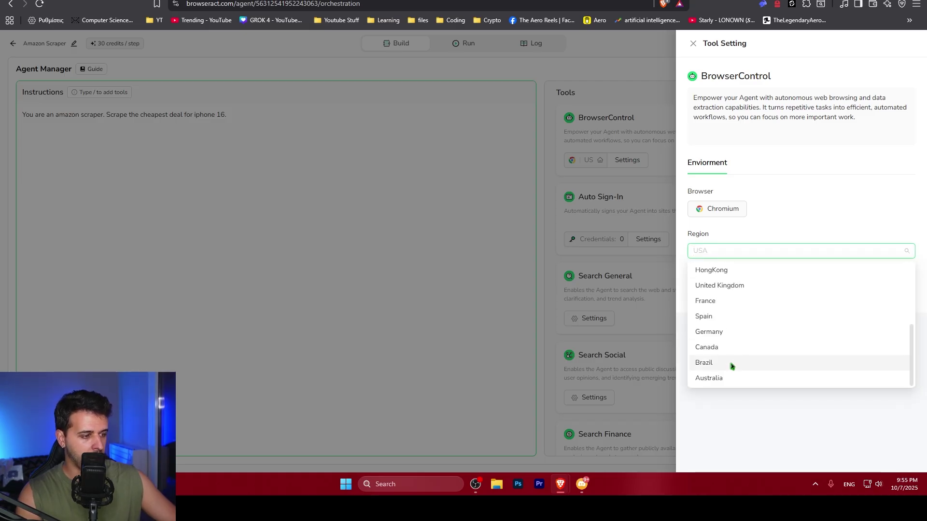
left_click(596, 211)
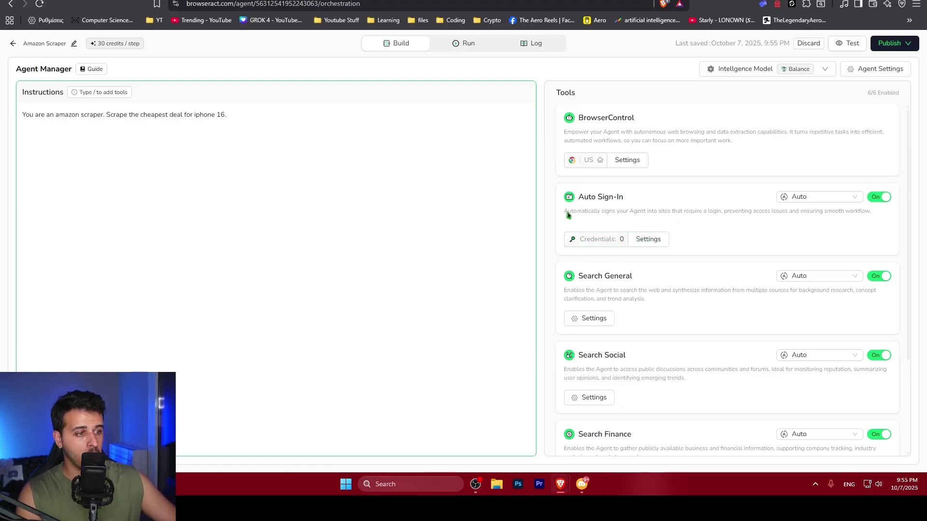
Step: Scroll through the Tools list and bring up the model type and execution style choices
scroll(603, 253, "down", 3)
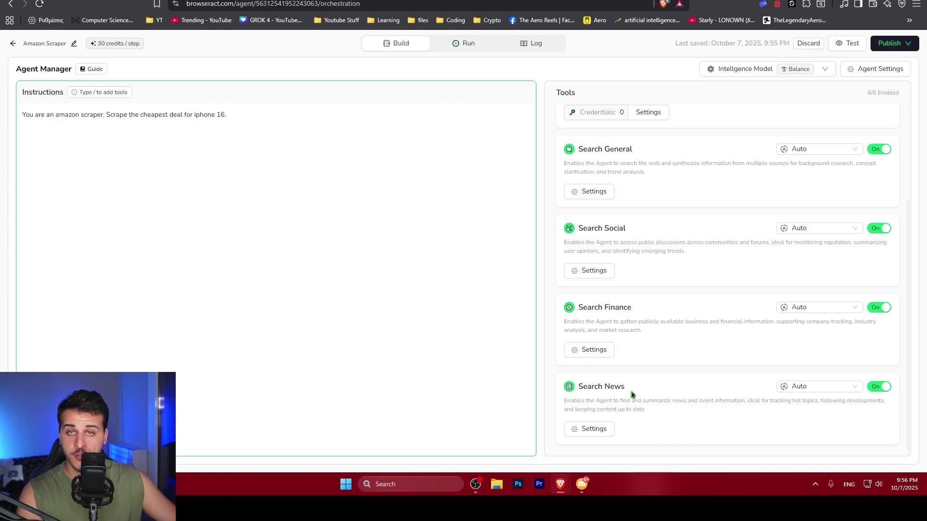
scroll(631, 393, "up", 3)
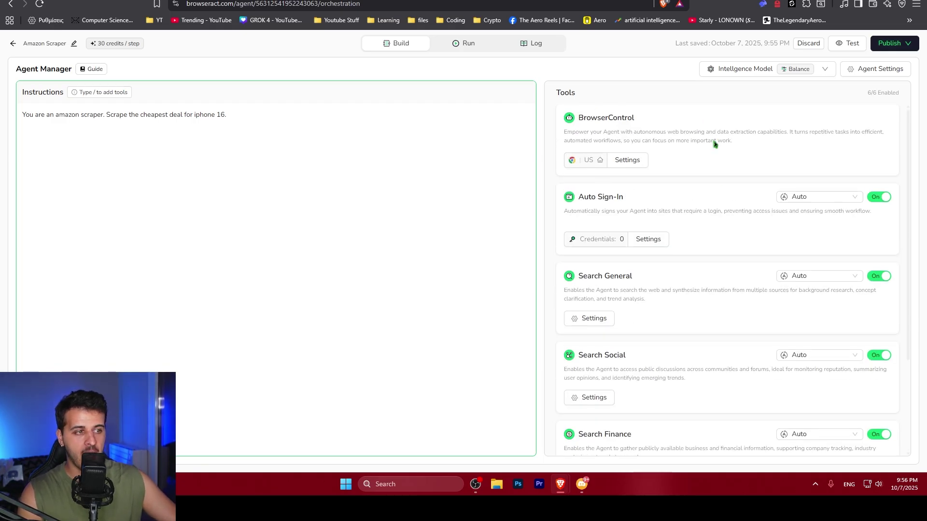
left_click(753, 74)
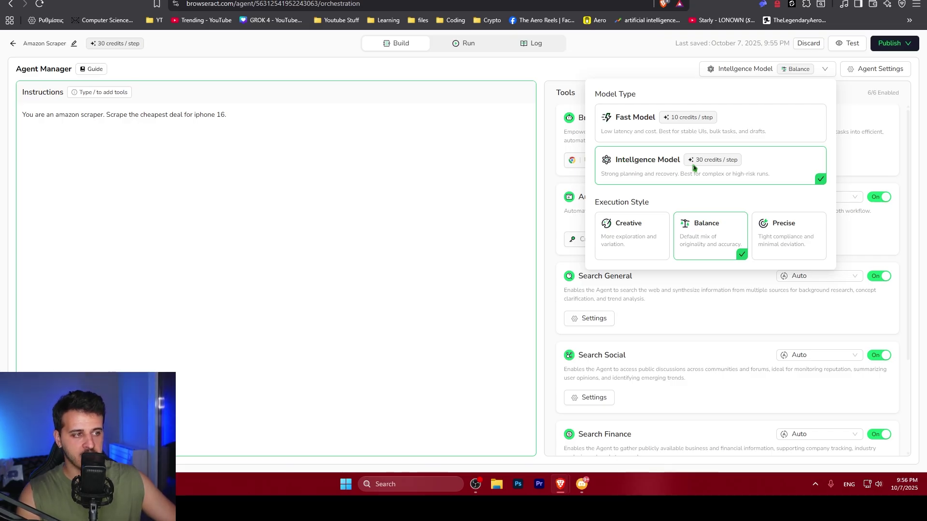
left_click_drag(594, 204, 665, 206)
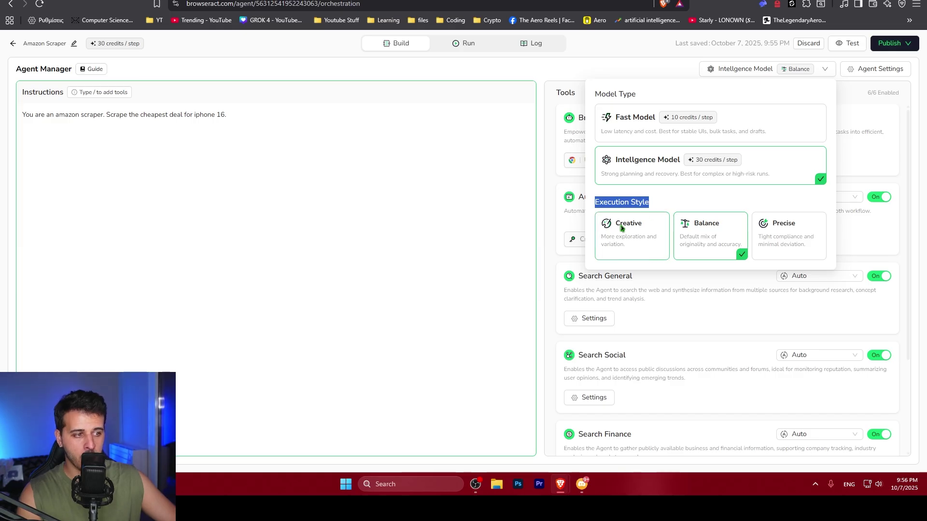
left_click(724, 199)
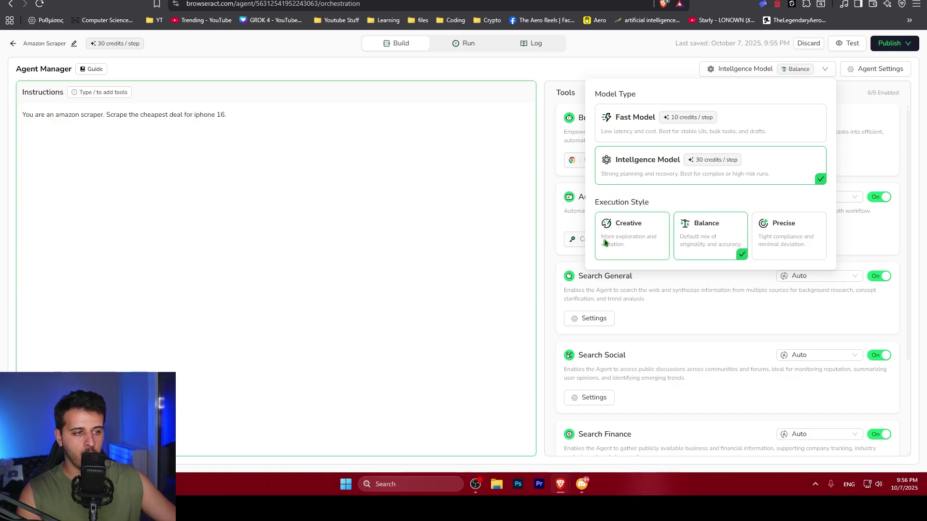
left_click(556, 233)
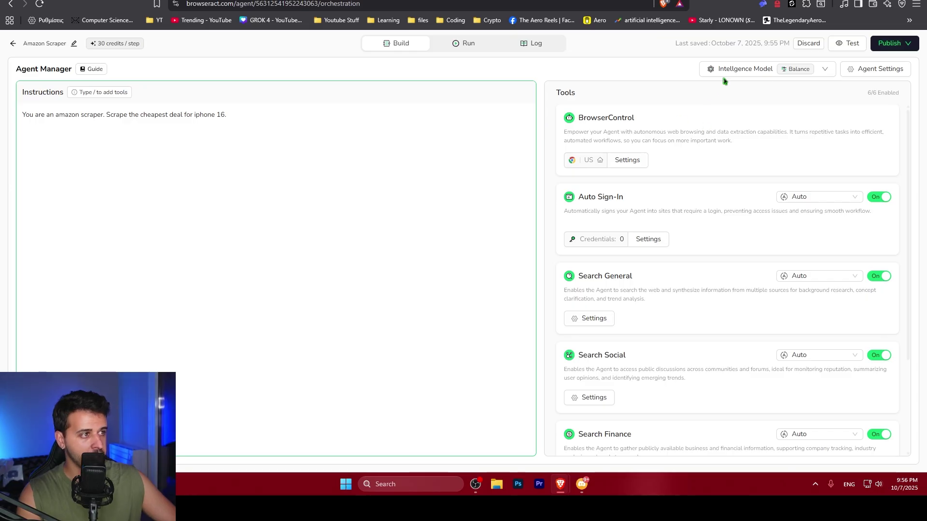
Step: Publish the Amazon Scraper agent as a new version and choose Run Now
left_click(891, 43)
left_click(853, 92)
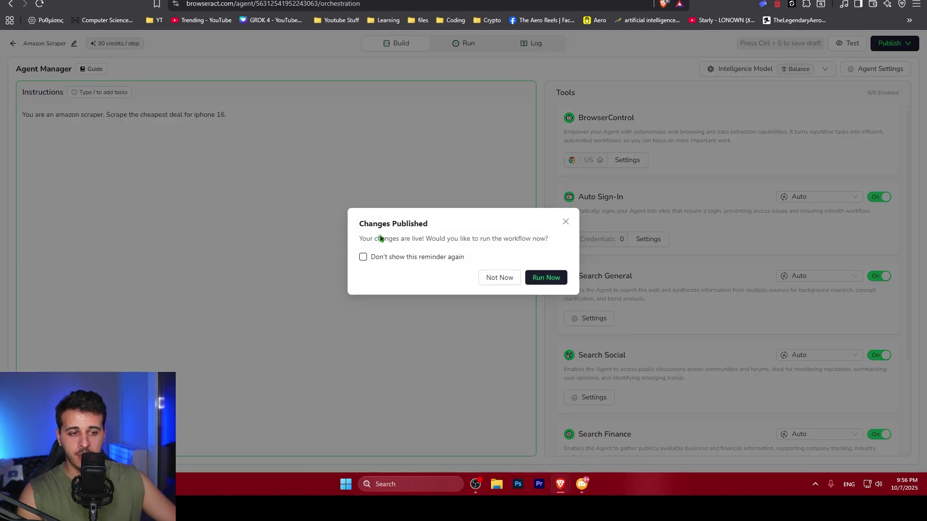
left_click(546, 277)
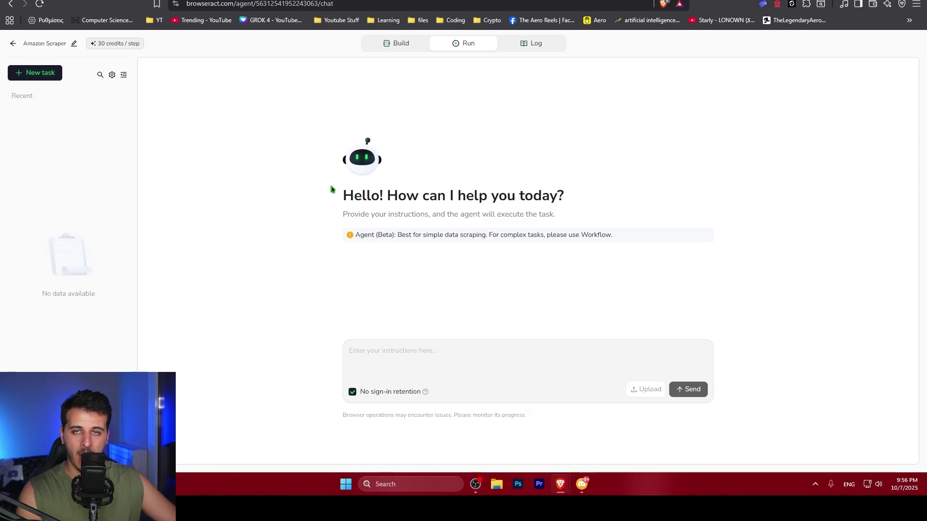
Step: Submit the cheapest iPhone 16 scrape task, getting a $429.00 renewed iPhone 16e
left_click(409, 352)
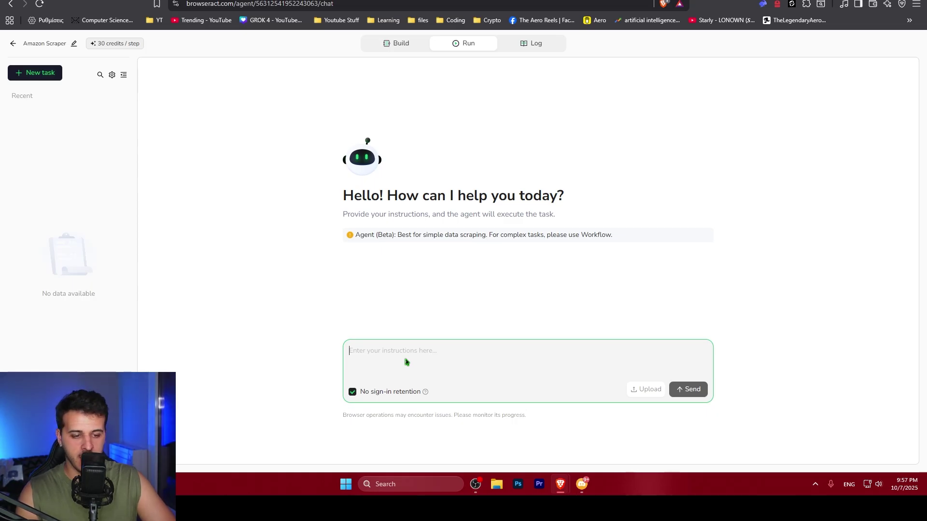
type("Scrape the cheapest pri")
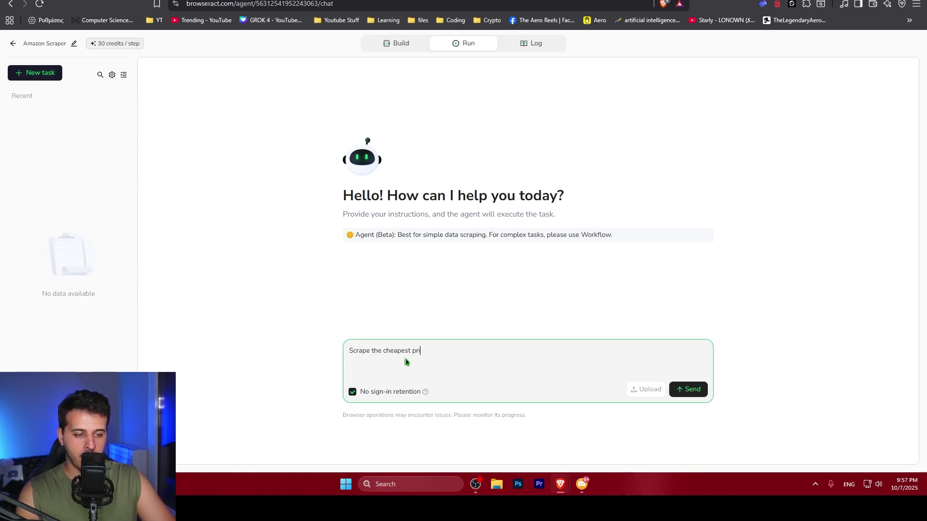
type("ce for iphone 16")
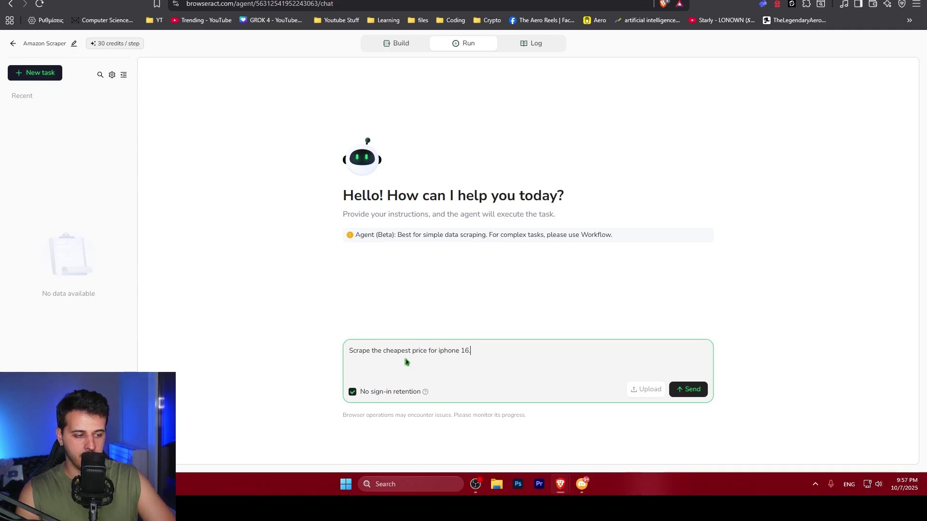
key("Return")
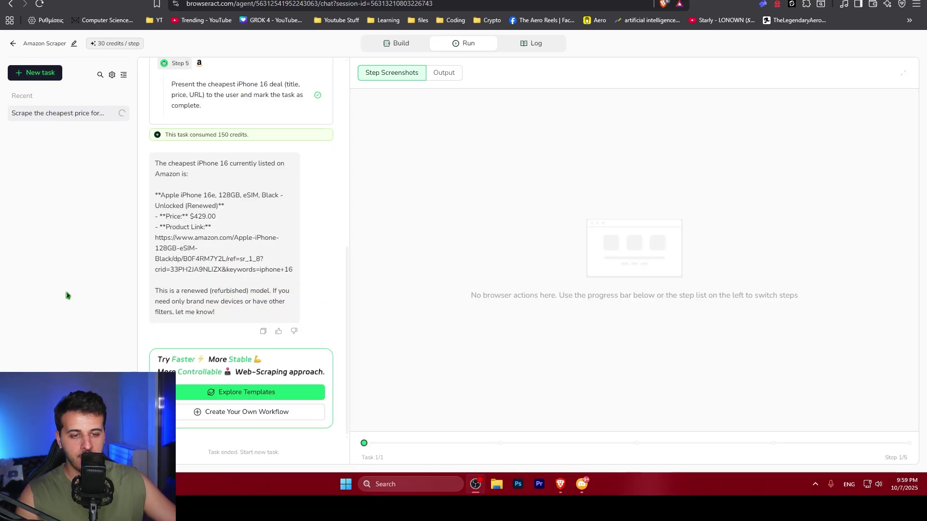
left_click_drag(155, 238, 295, 277)
right_click(234, 273)
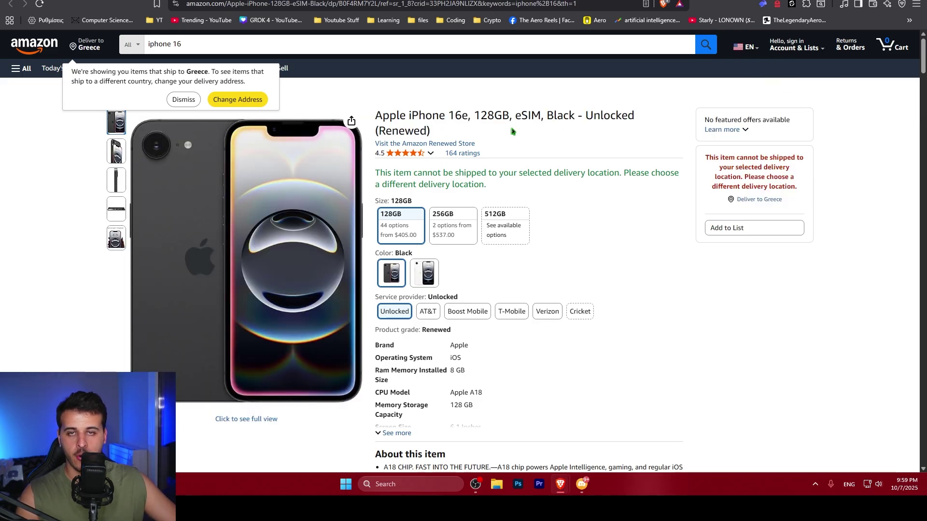
key("ctrl+w")
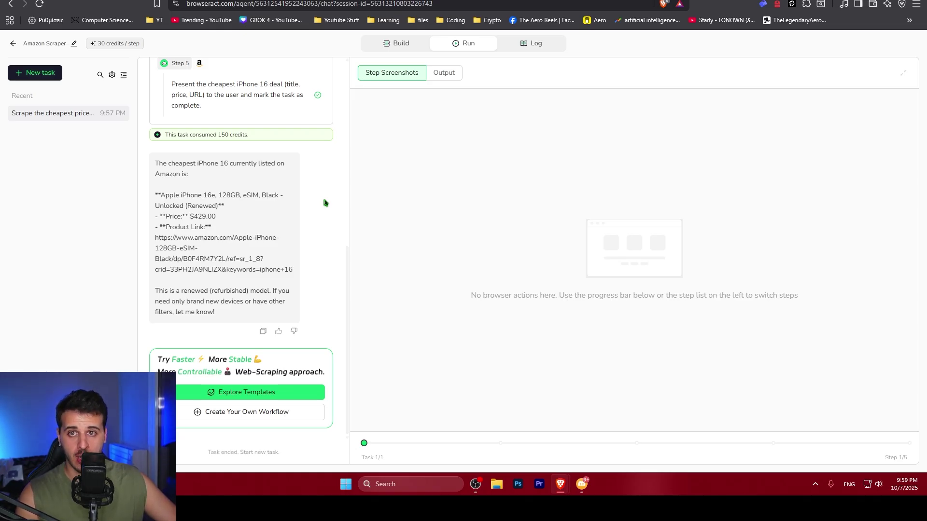
Step: On the AI Workflows page, create a workflow named 'amazong automation'
left_click(13, 43)
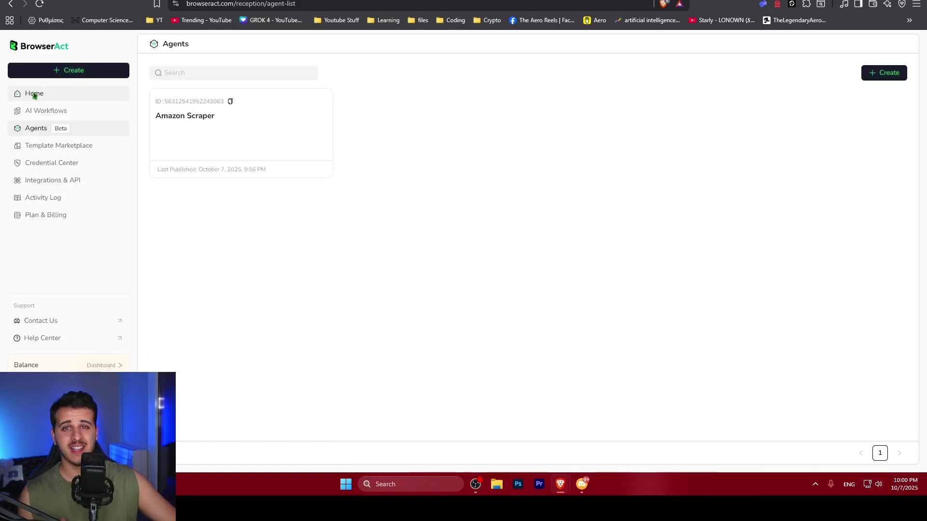
left_click(41, 112)
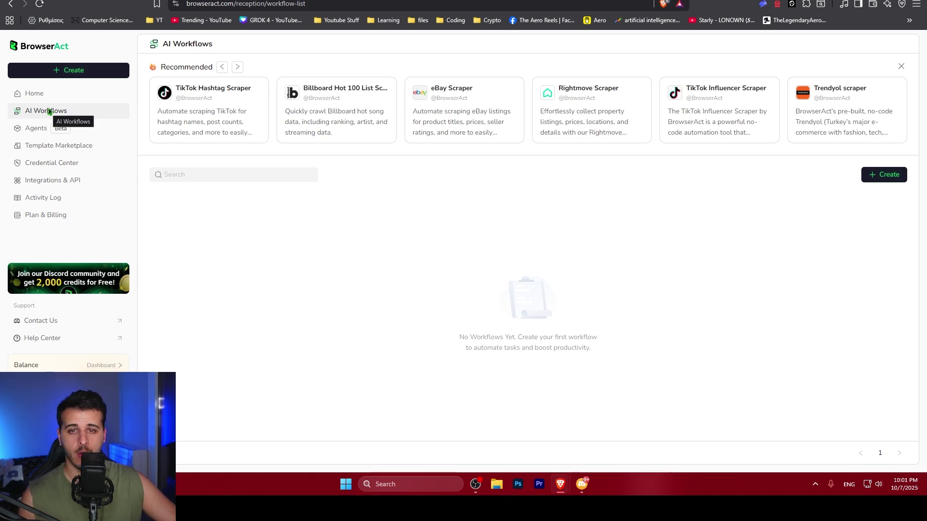
left_click(884, 175)
left_click(385, 130)
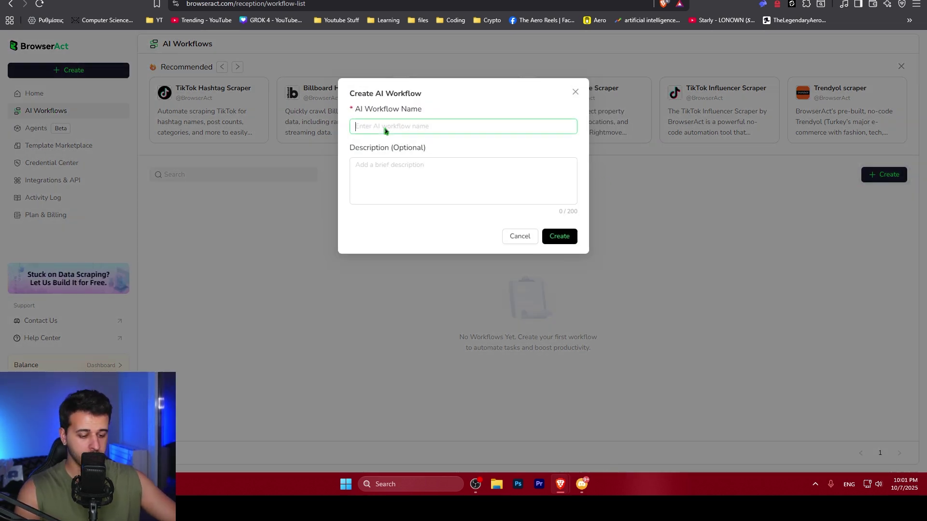
type("amzoz")
key("BackSpace")
key("BackSpace")
key("BackSpace")
type("azong automation")
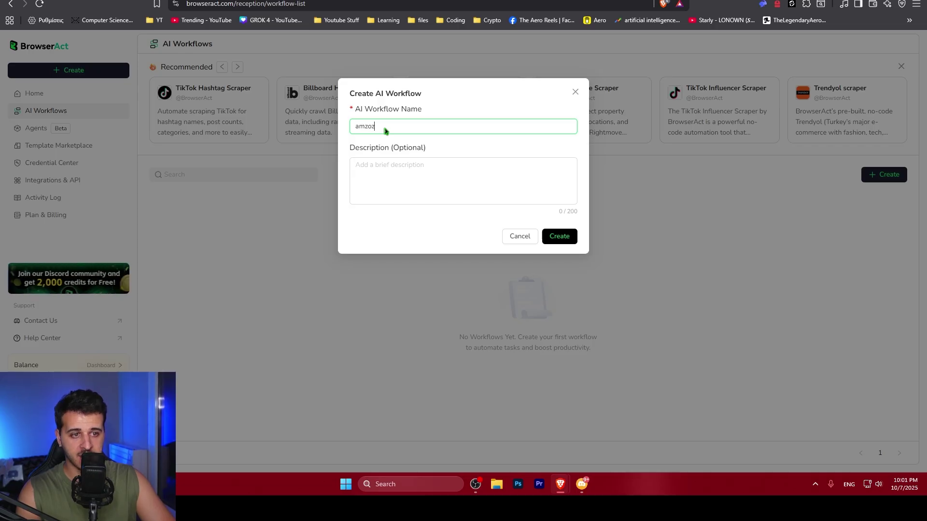
left_click(560, 242)
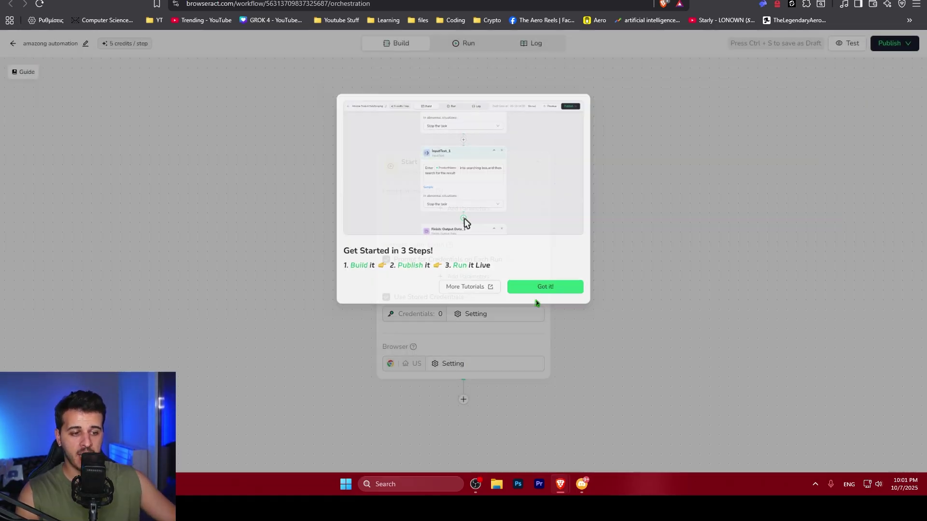
Step: Dismiss the getting-started guide and save the workflow as a draft
left_click(537, 288)
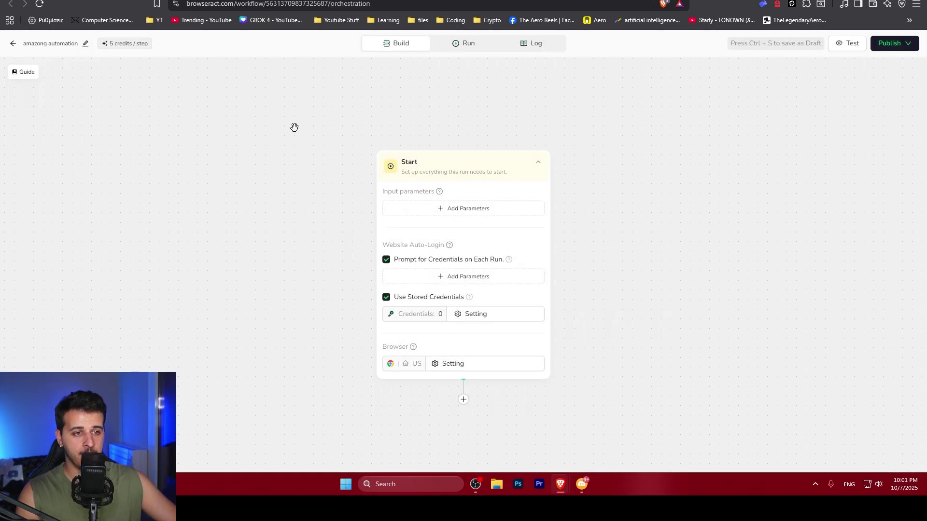
left_click_drag(293, 126, 271, 79)
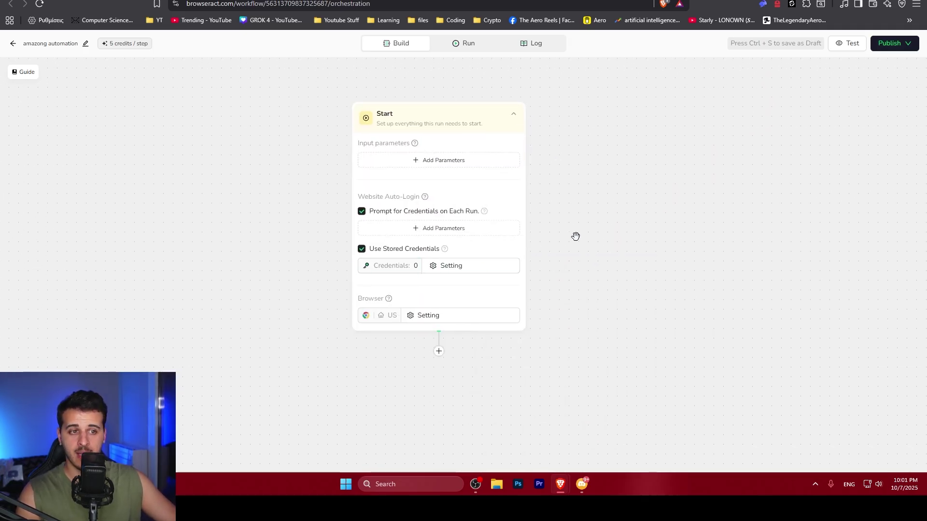
key("ctrl+s")
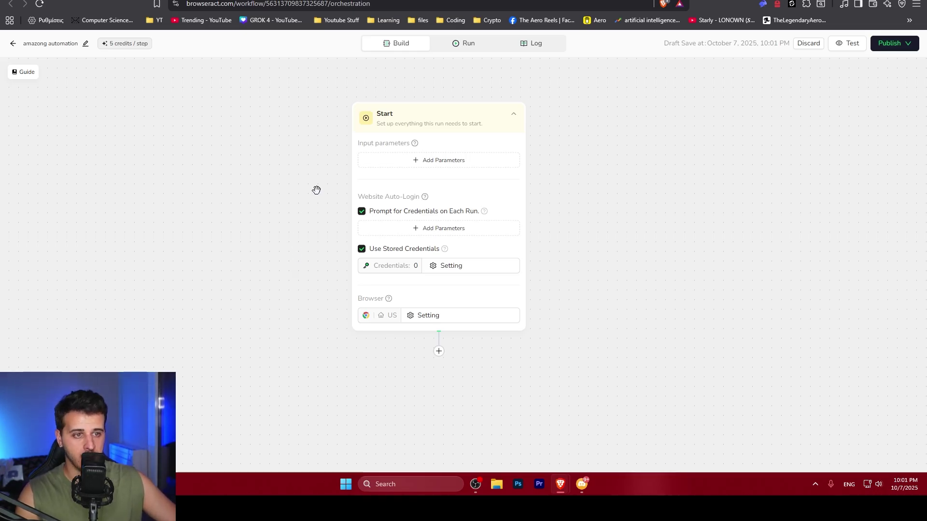
Step: Add an input parameter named 'amazon' to the Start step
left_click(392, 151)
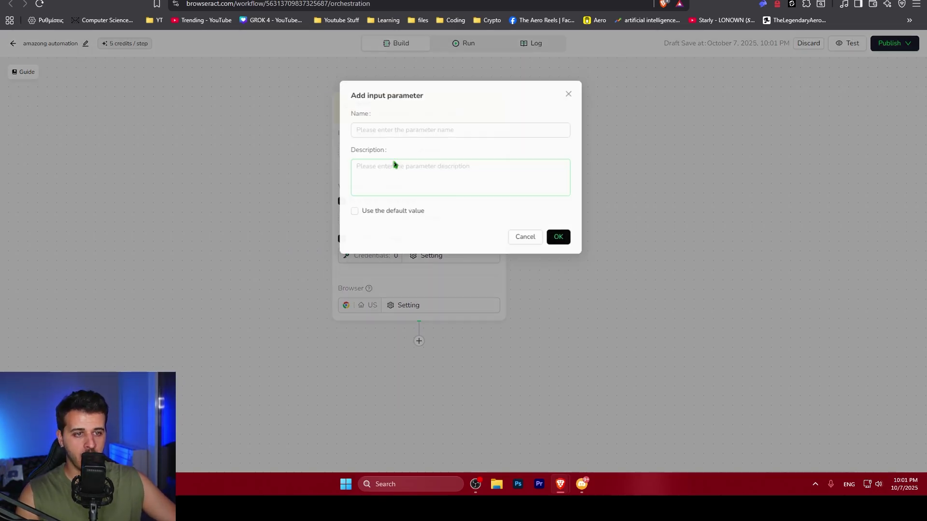
left_click(383, 129)
type("ama")
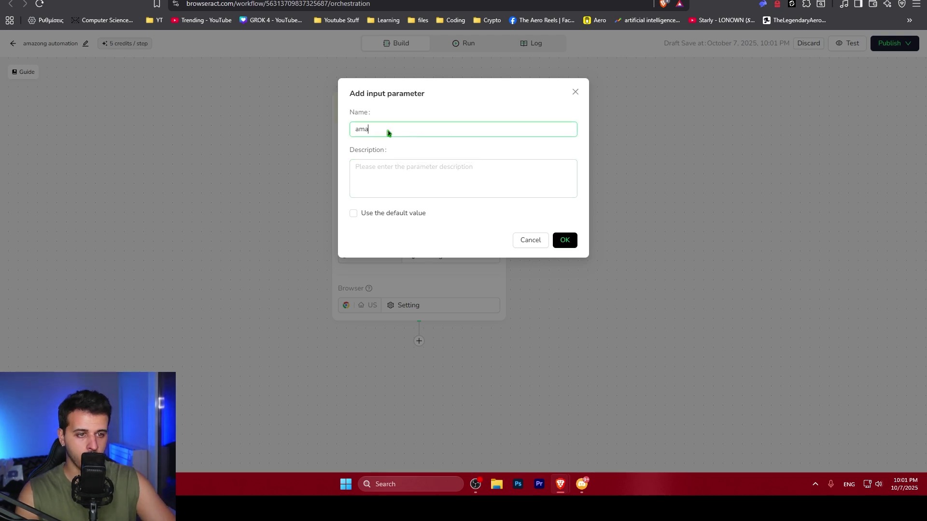
type("zong")
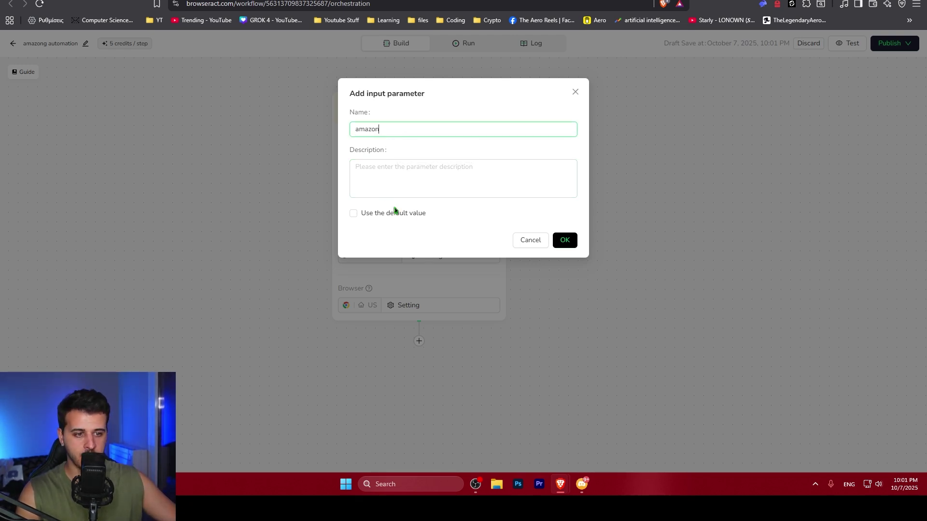
key("BackSpace")
key("Return")
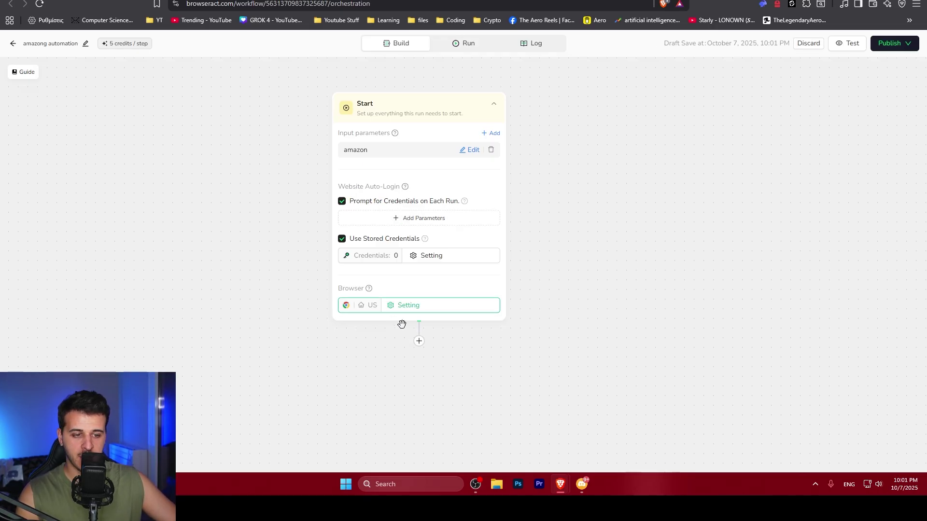
scroll(462, 262, "down", 1)
scroll(461, 263, "down", 1)
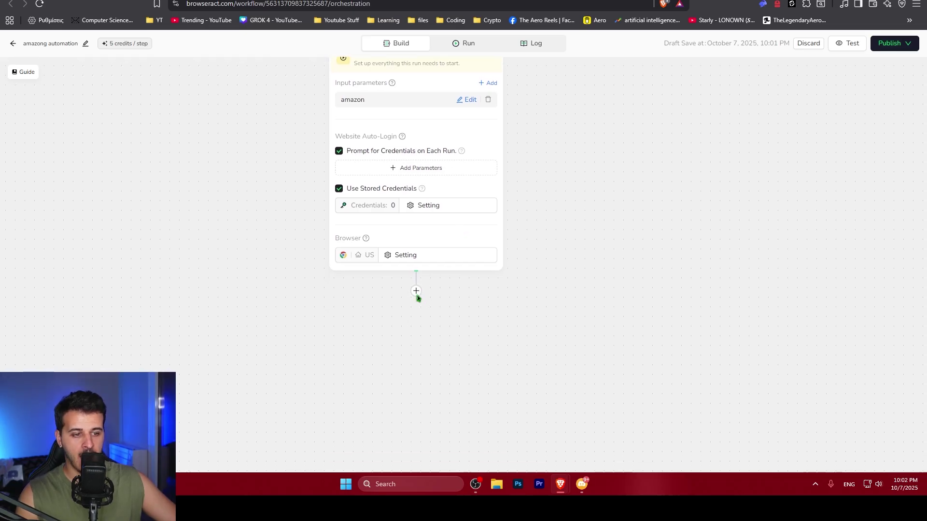
Step: Add a Visit Page step below Start with the description 'amazon'
left_click(416, 290)
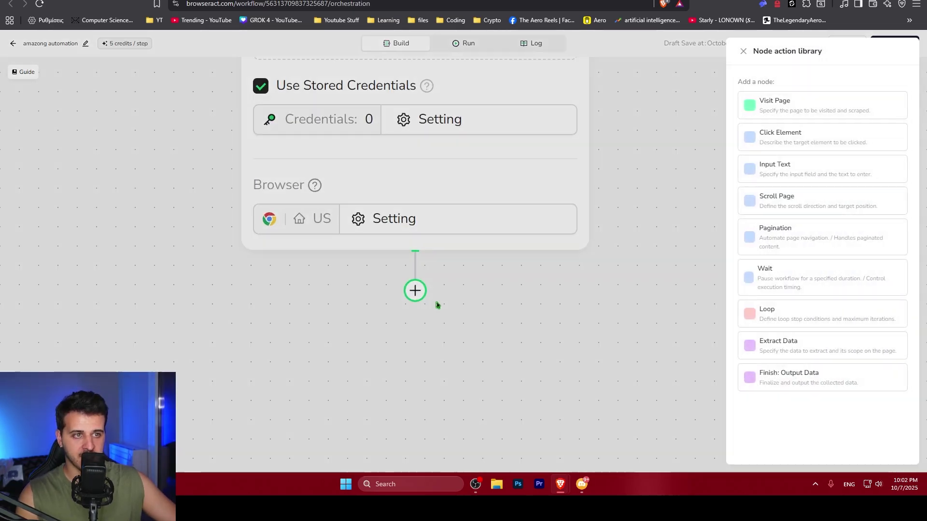
left_click(767, 106)
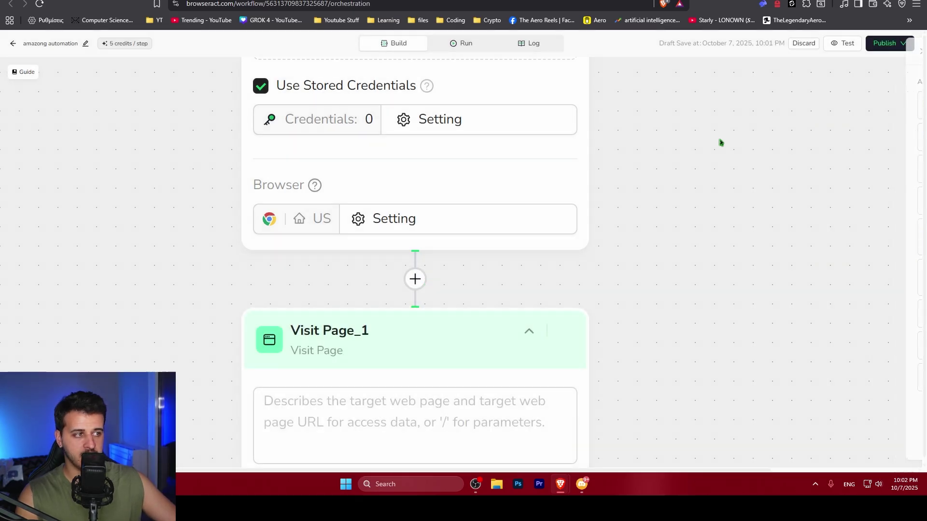
scroll(465, 290, "down", 5)
left_click(339, 307)
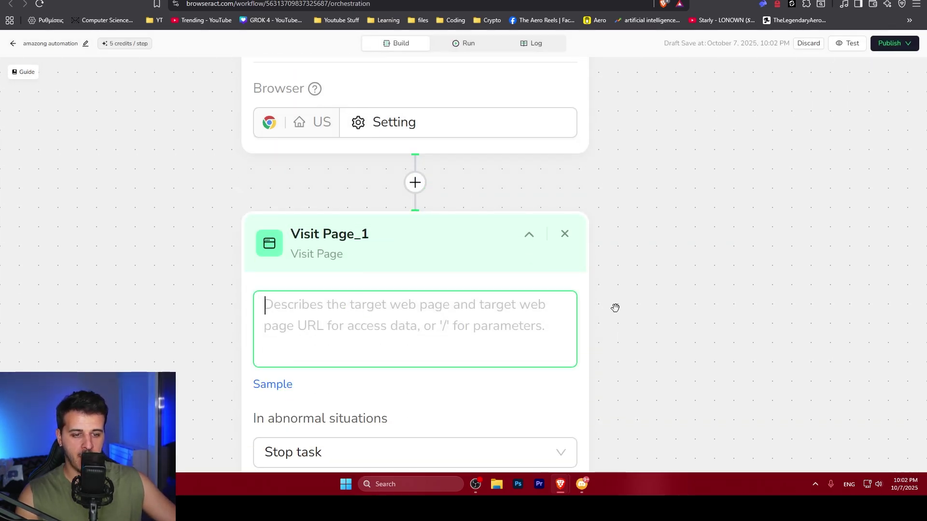
scroll(295, 266, "down", 3)
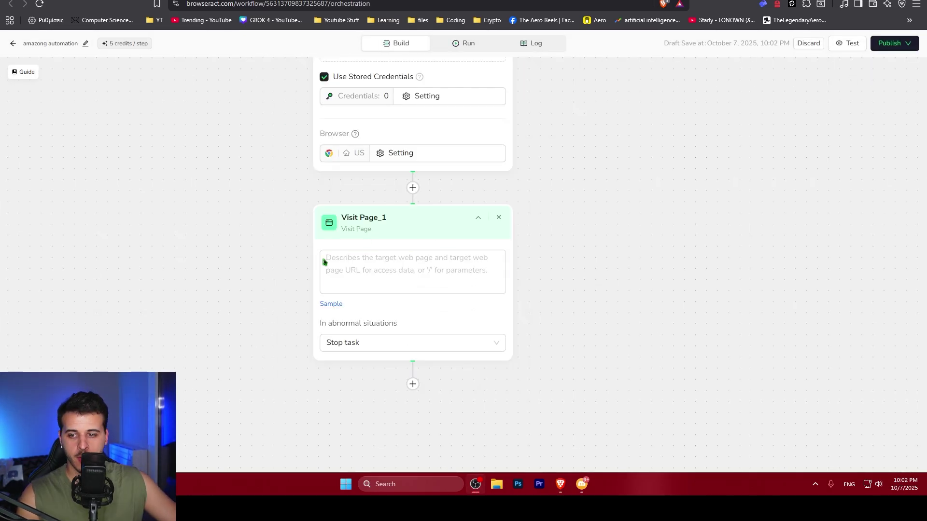
type("amazon")
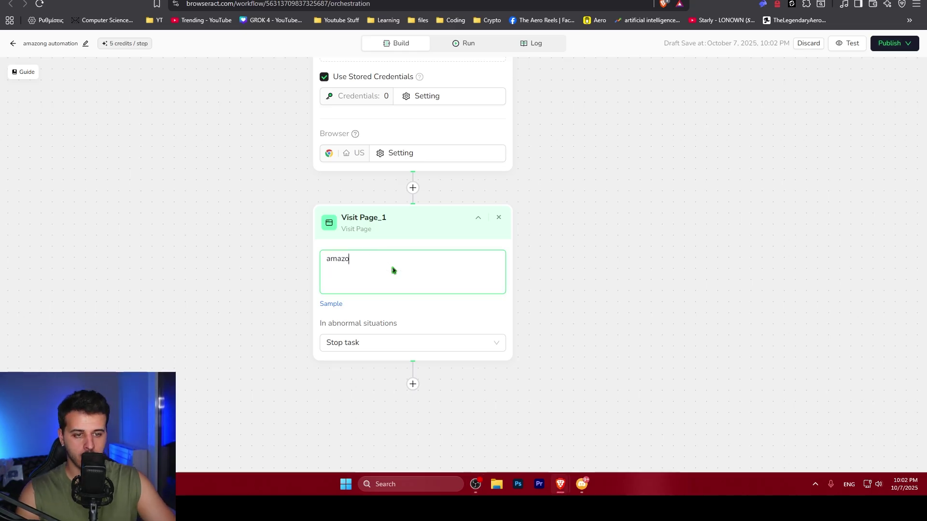
left_click(414, 392)
left_click_drag(359, 415, 379, 265)
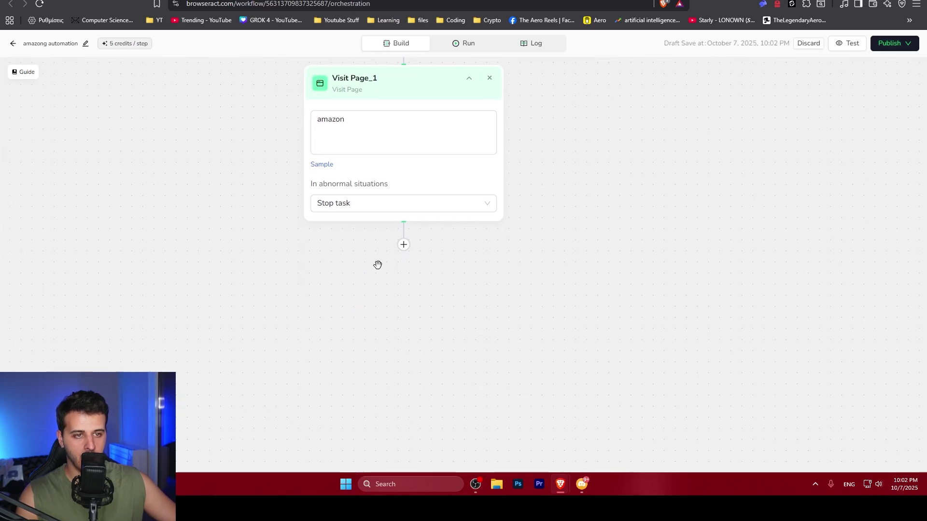
Step: Add a Click Element step targeting 'search'
left_click(404, 244)
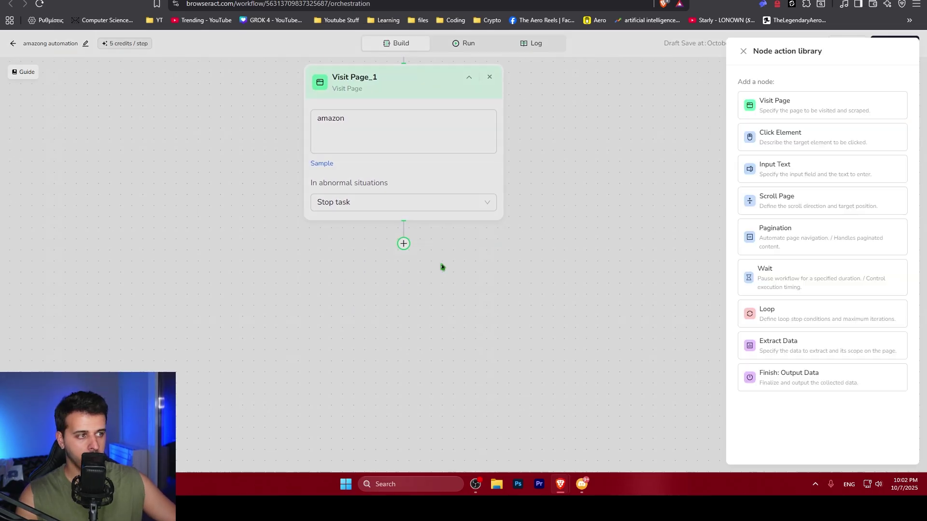
left_click(773, 140)
left_click(376, 316)
type("search")
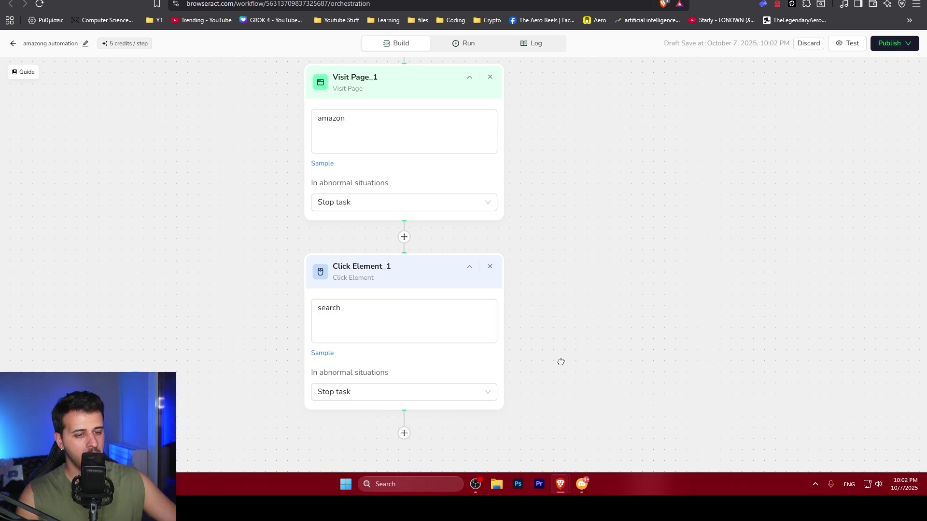
scroll(434, 241, "down", 5)
Step: Add an Input Text step entering 'Iphone 16'
left_click(432, 219)
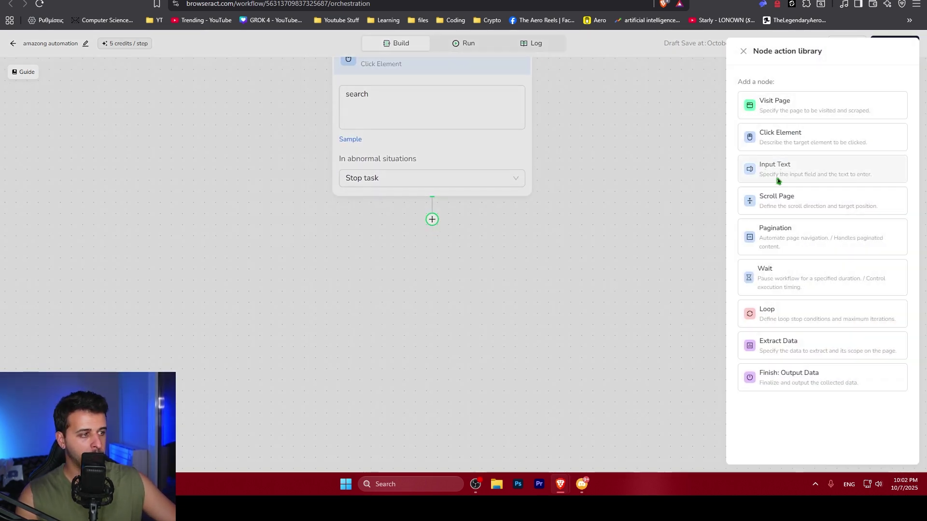
left_click(777, 180)
left_click(397, 309)
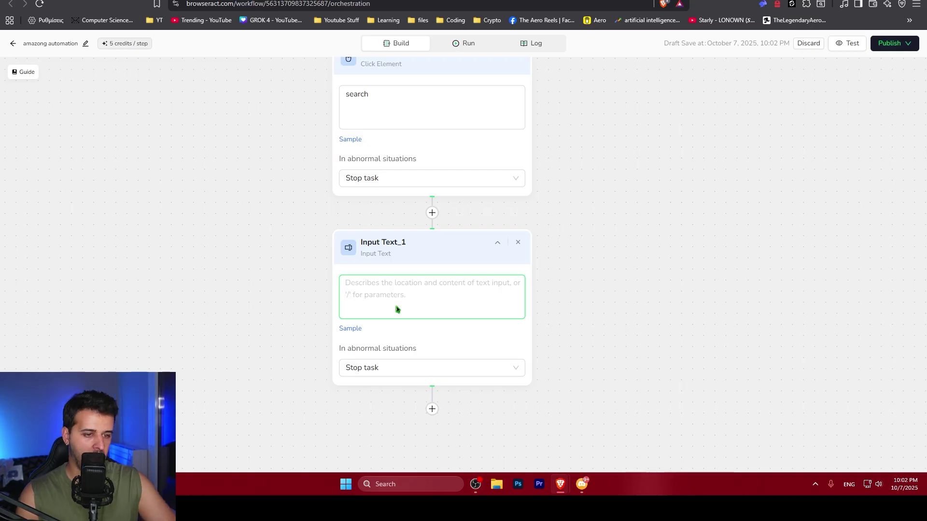
type("I")
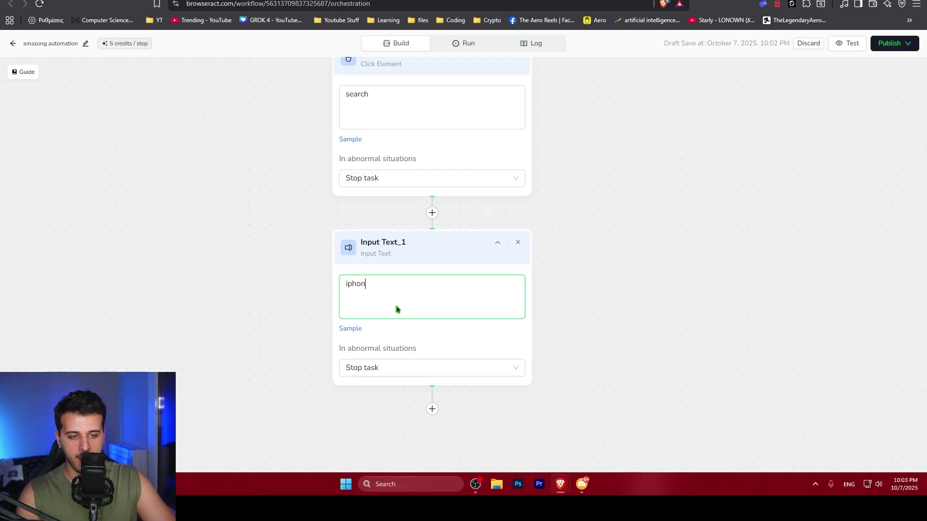
type("phone 16")
left_click(432, 409)
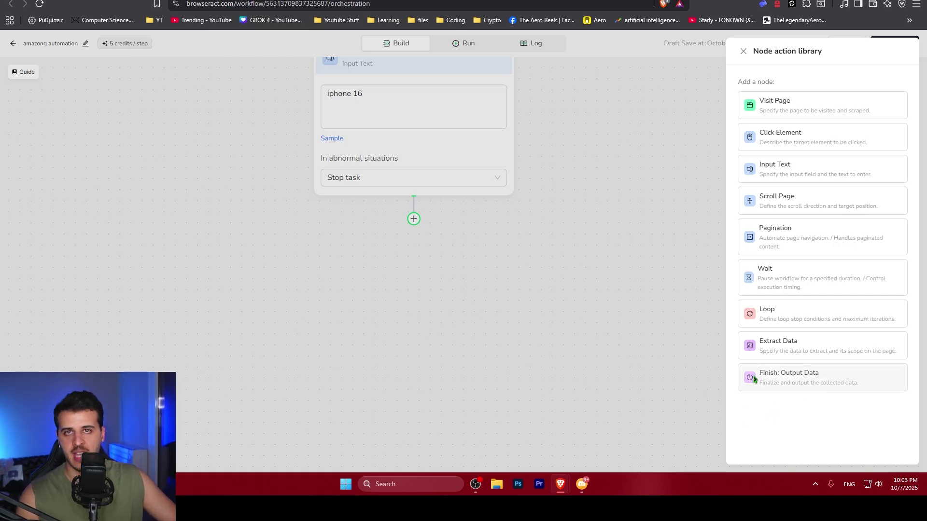
left_click(556, 311)
left_click_drag(616, 130, 627, 342)
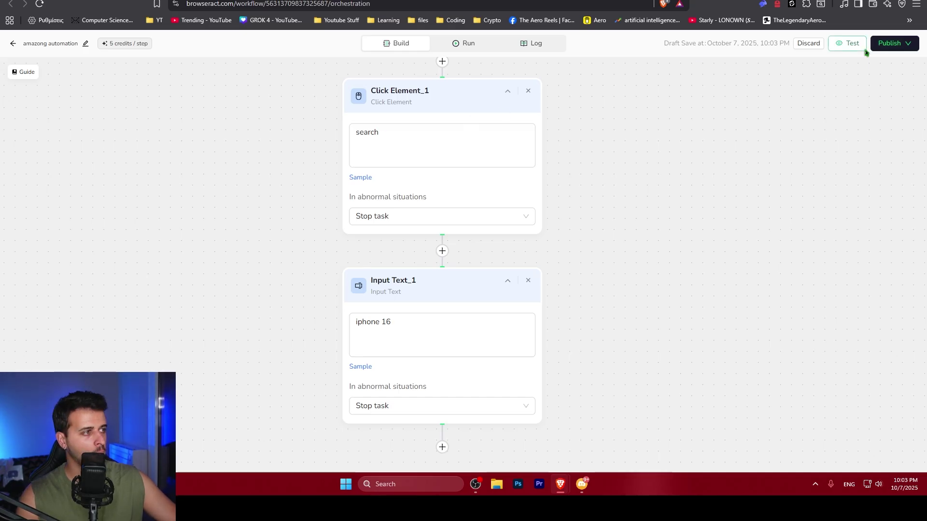
Step: Publish the workflow as a new version, run it, and return to the AI Workflows list
left_click(890, 43)
left_click(860, 85)
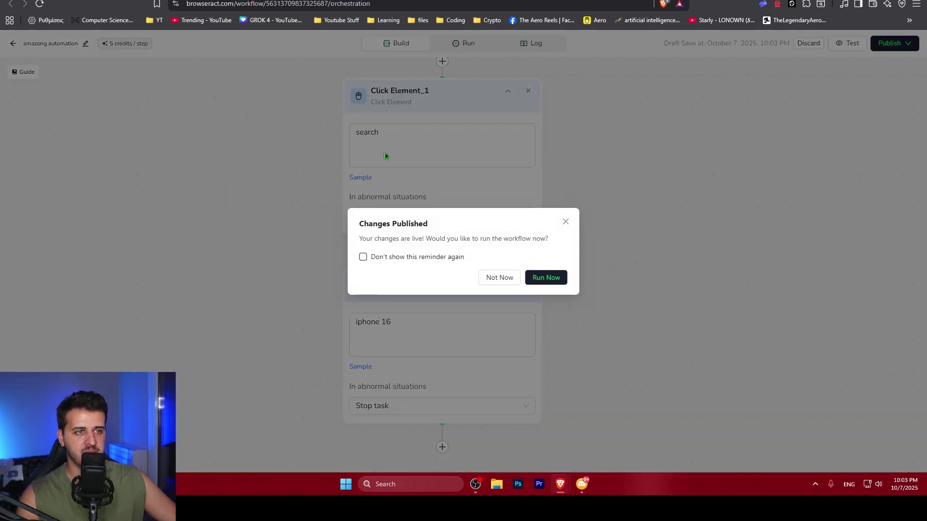
left_click(506, 275)
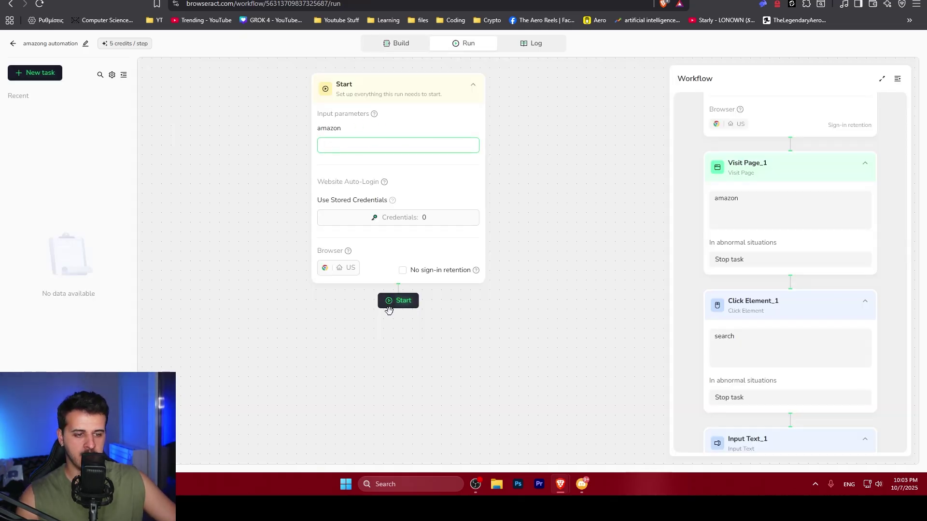
left_click(15, 44)
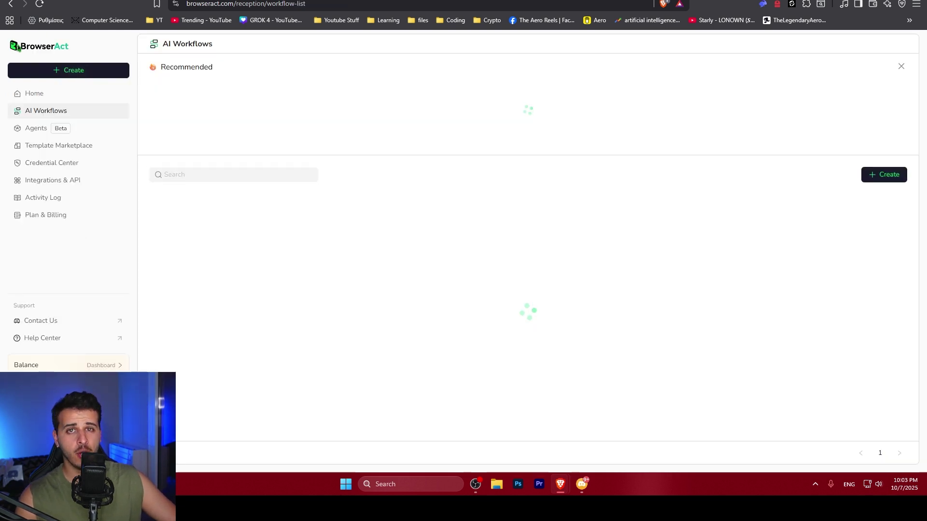
Step: Browse the Template Marketplace cards and open the Google Scholar Research Scraper template
left_click(75, 148)
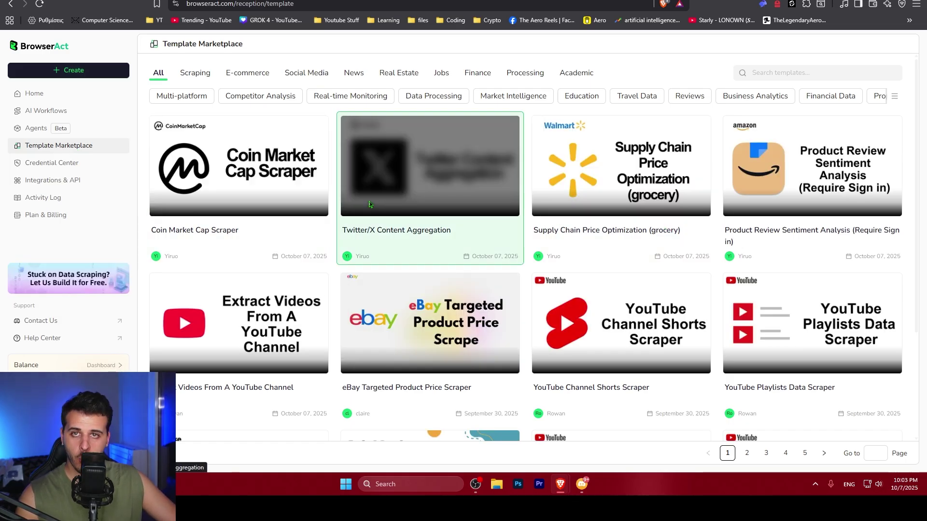
scroll(238, 169, "down", 3)
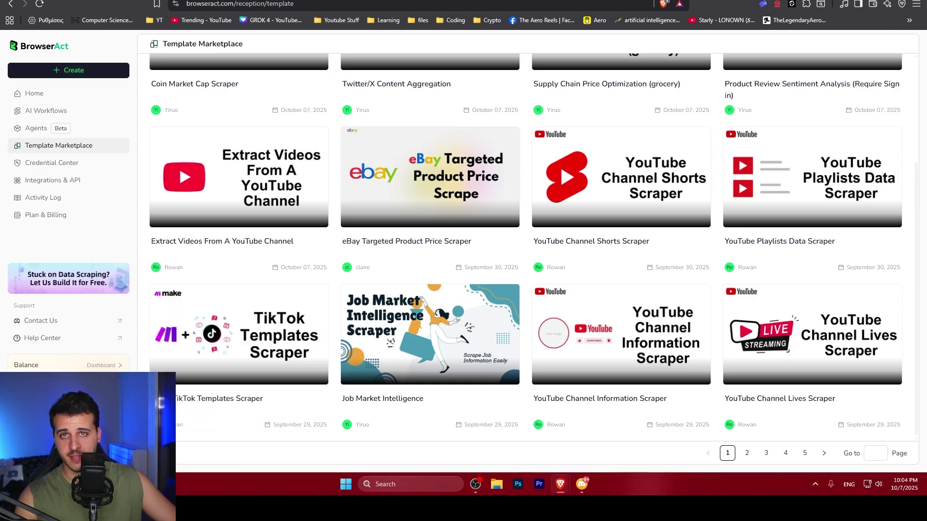
scroll(239, 184, "up", 3)
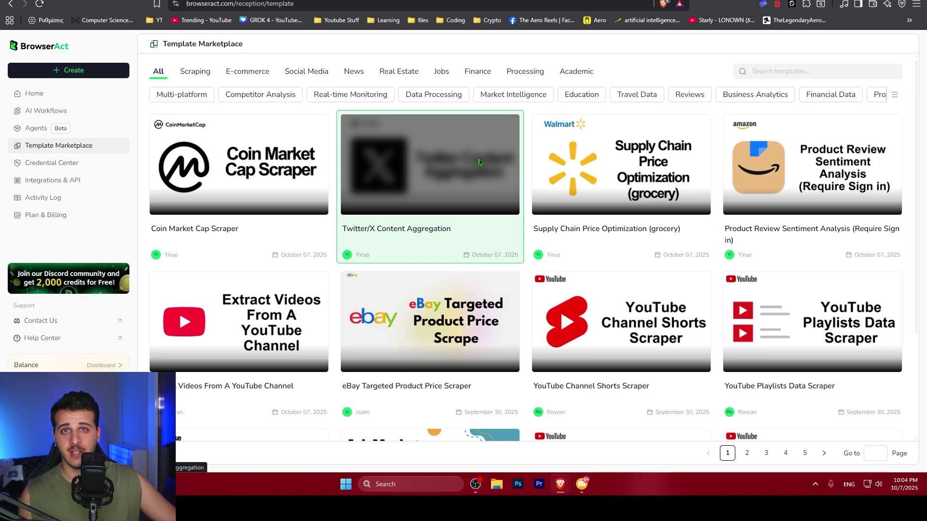
scroll(197, 227, "down", 2)
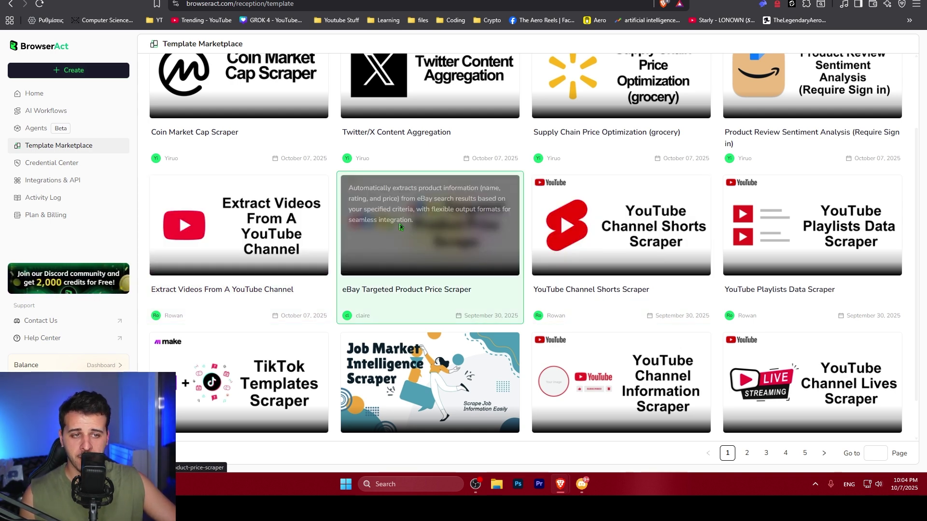
scroll(399, 226, "up", 2)
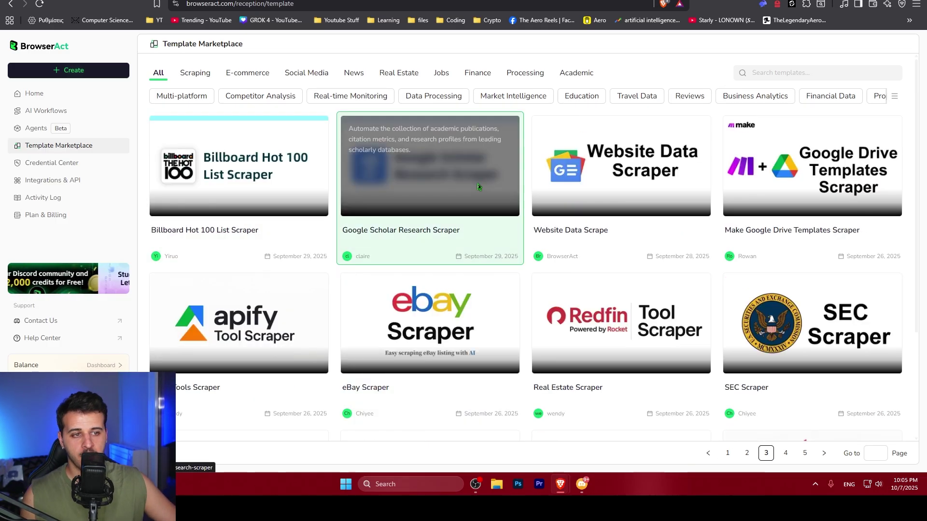
left_click(416, 185)
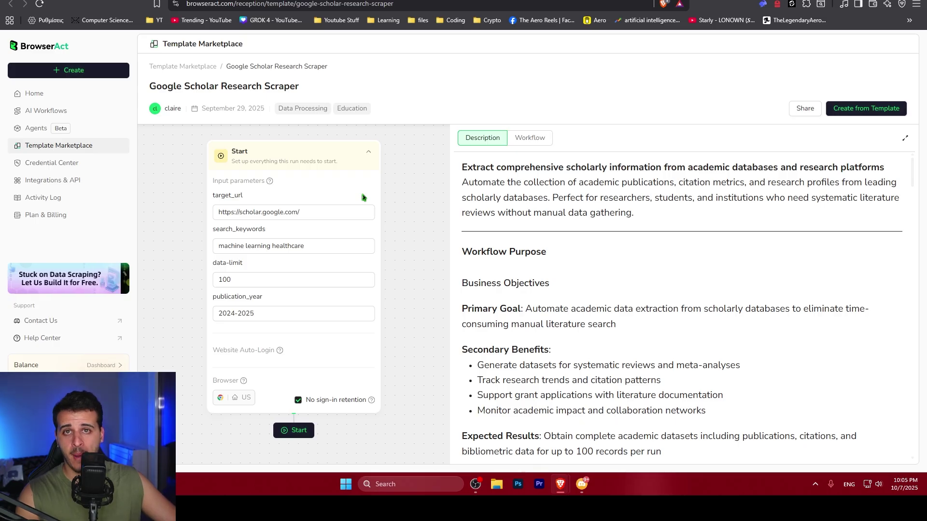
Step: Change the template's data-limit from 100 to 10
left_click(330, 246)
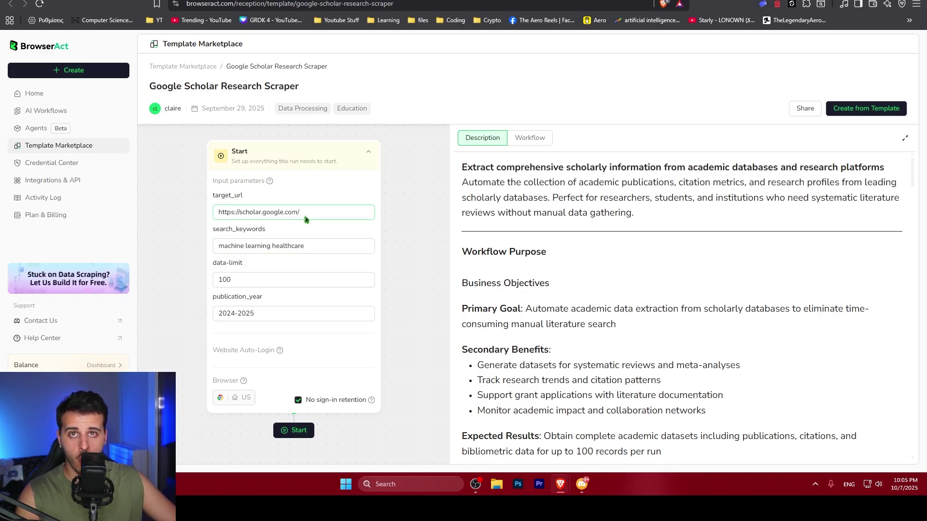
scroll(270, 241, "down", 1)
double_click(222, 256)
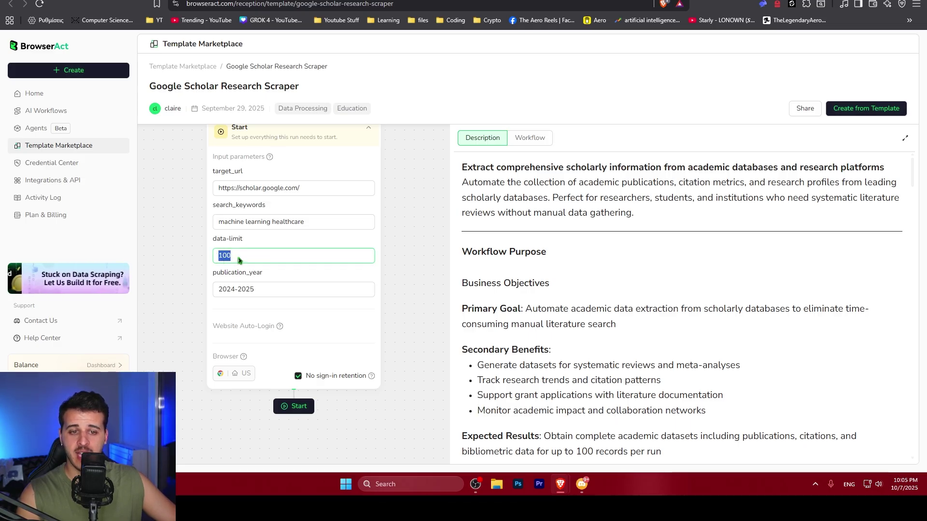
left_click(251, 256)
left_click_drag(313, 224, 217, 226)
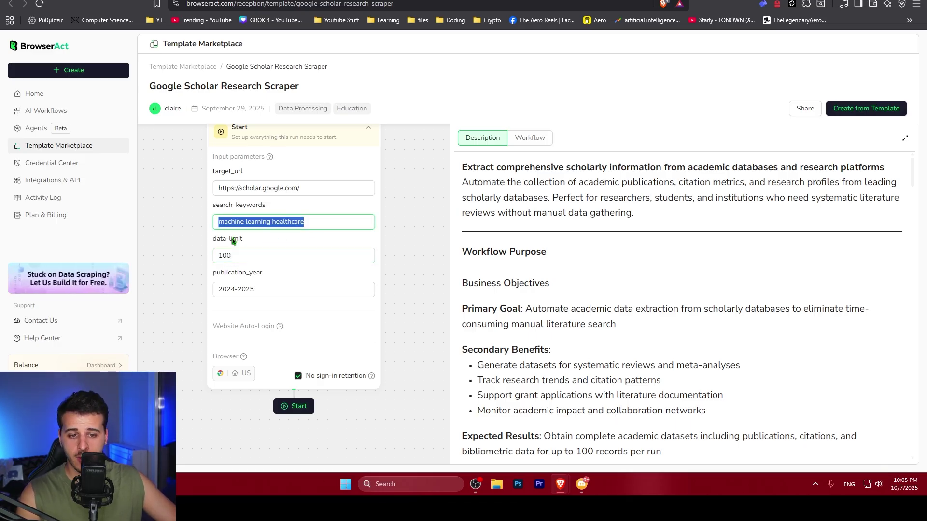
left_click(225, 282)
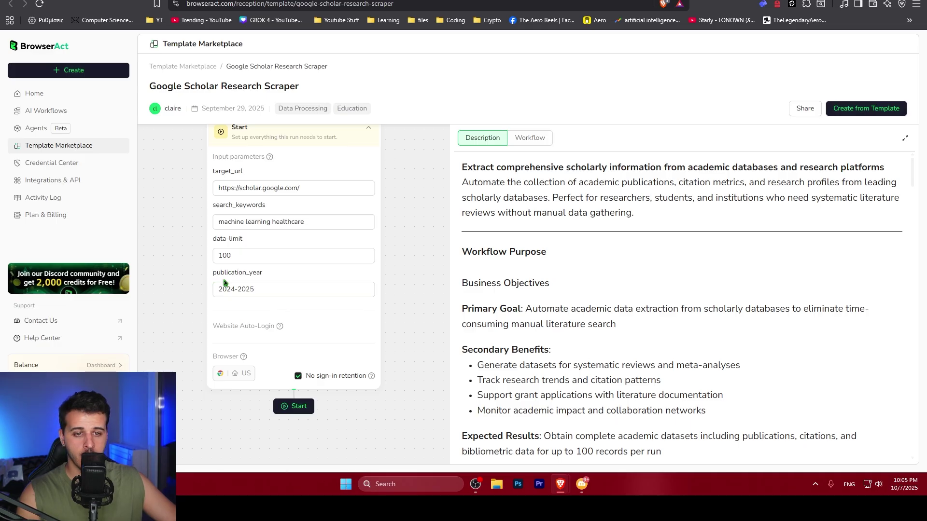
double_click(223, 256)
type("10")
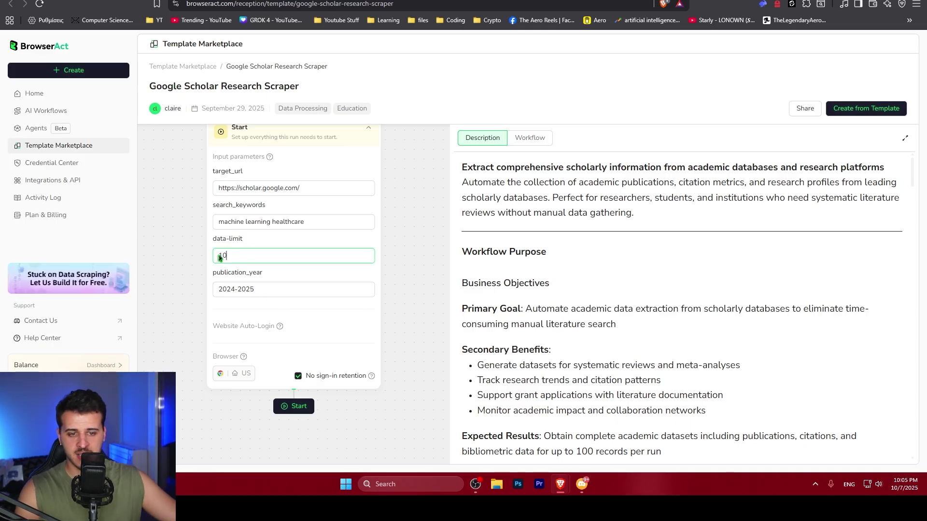
Step: Remove 'healthcare' from the search keywords and create a workflow from the template
left_click(289, 228)
double_click(293, 223)
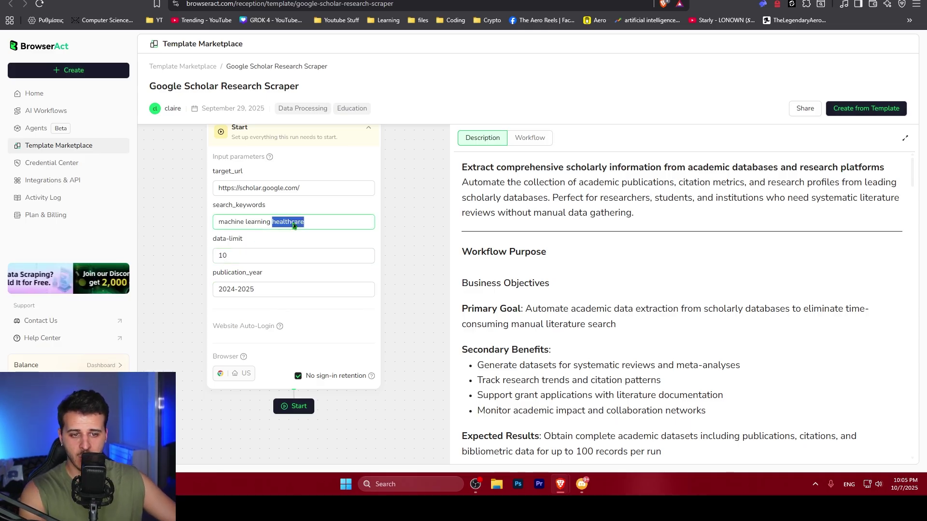
key("BackSpace")
left_click(290, 410)
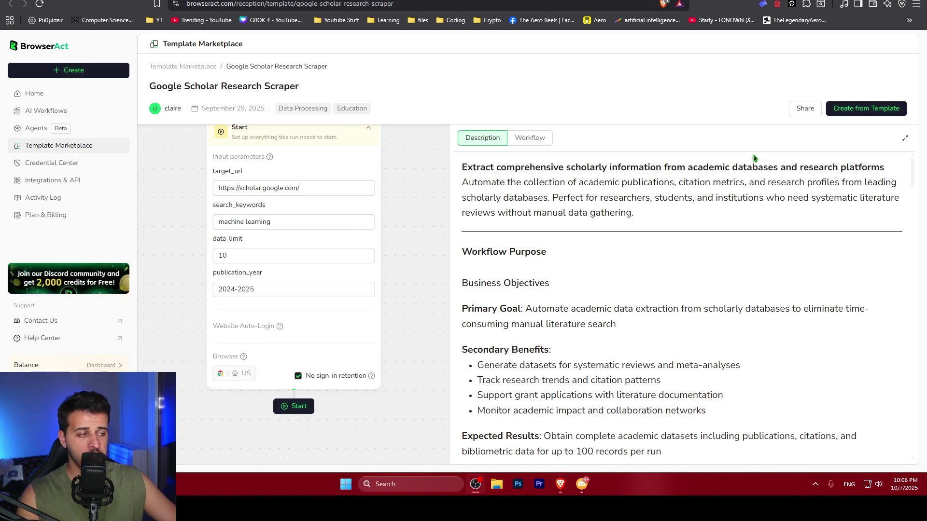
left_click(864, 109)
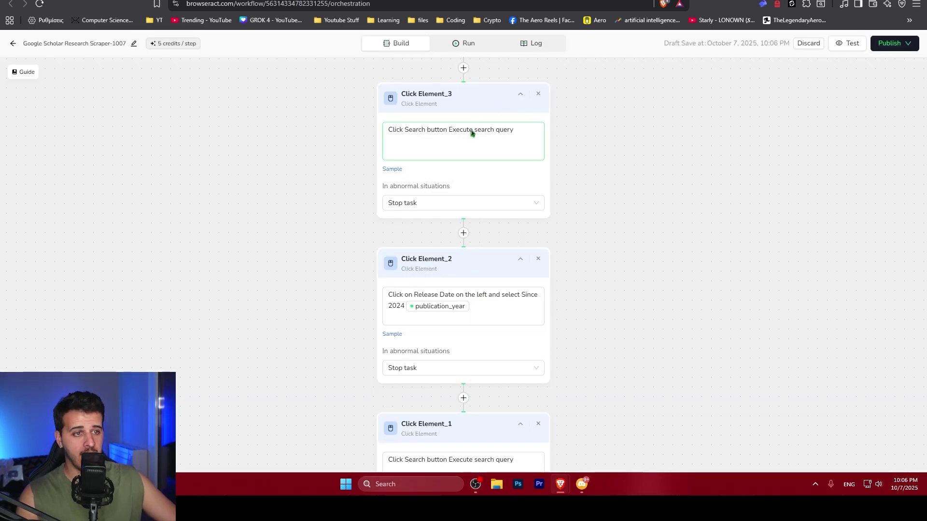
Step: Scroll through the Scholar workflow's nodes and bring up the publishing options
scroll(592, 168, "up", 5)
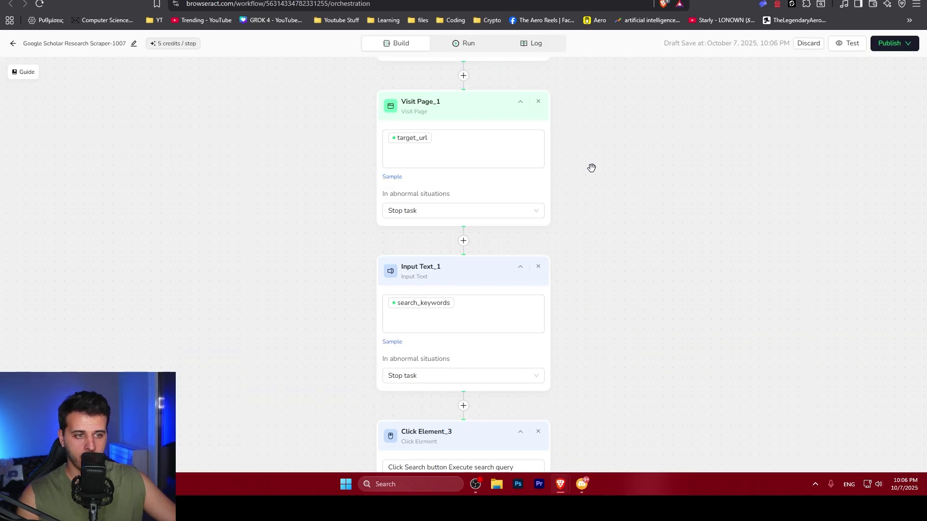
scroll(592, 167, "up", 8)
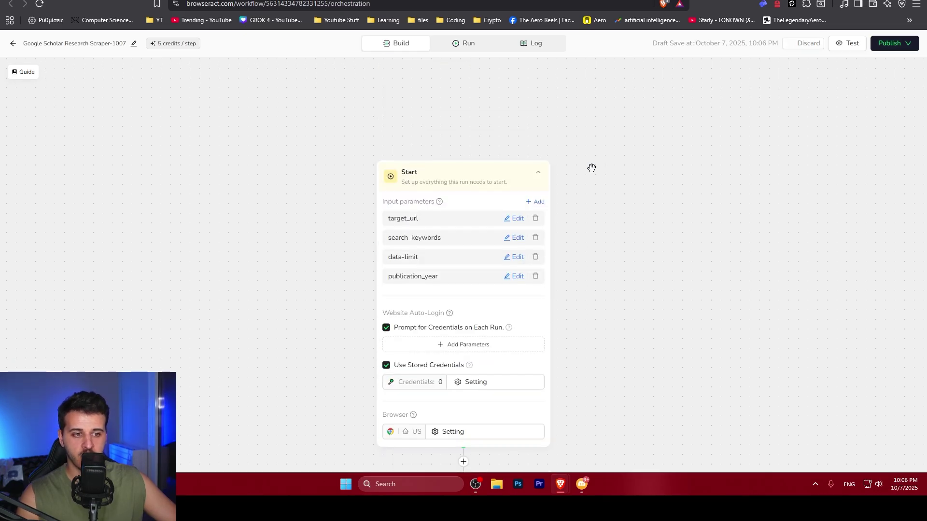
scroll(592, 168, "down", 10)
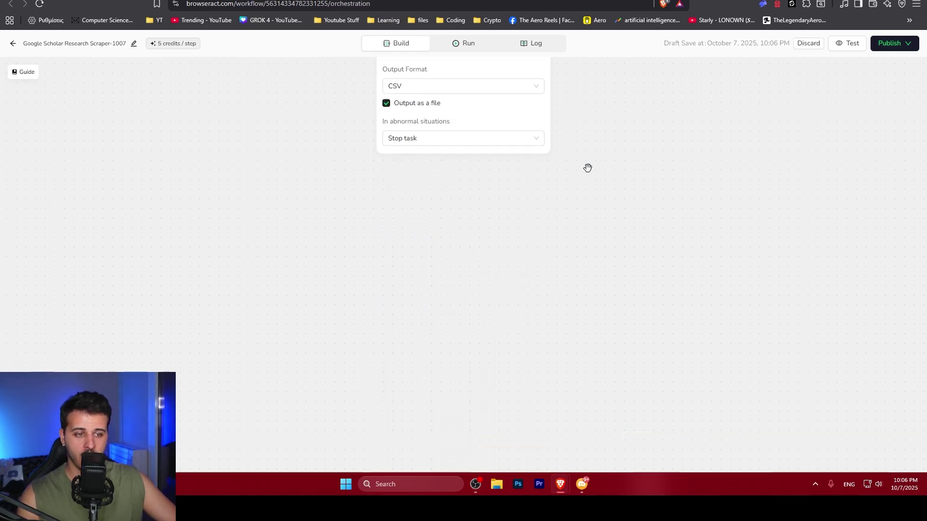
scroll(589, 167, "up", 3)
scroll(588, 167, "up", 3)
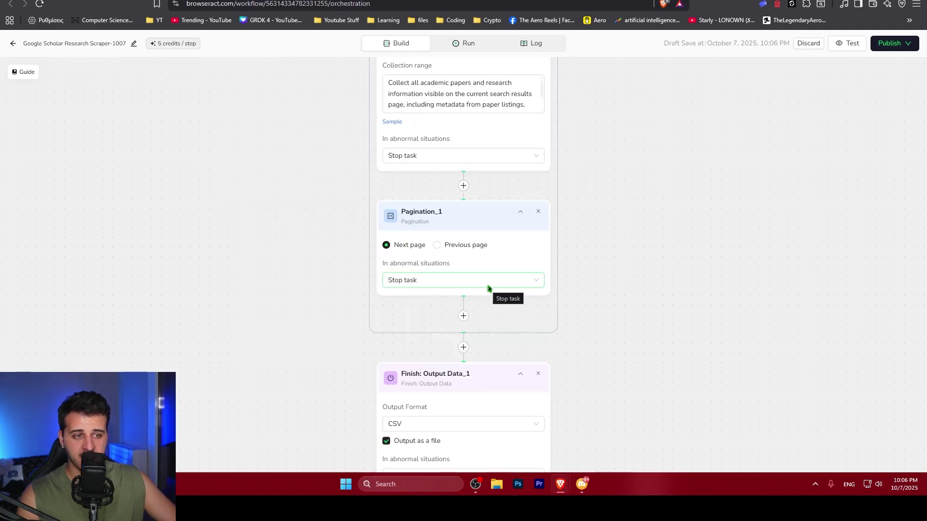
scroll(488, 288, "up", 3)
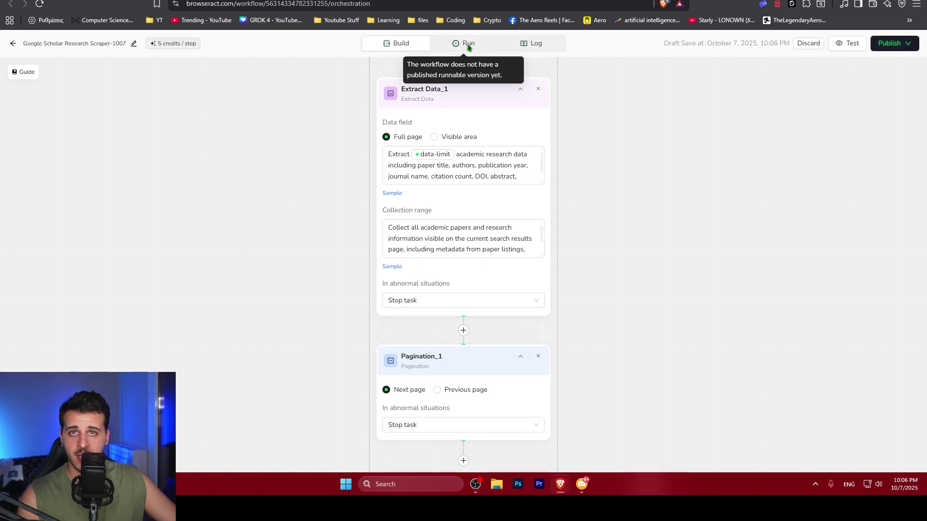
left_click(893, 43)
Step: Publish the scraper as a new version and run it with 'machine learning' keywords and data limit 10
left_click(842, 75)
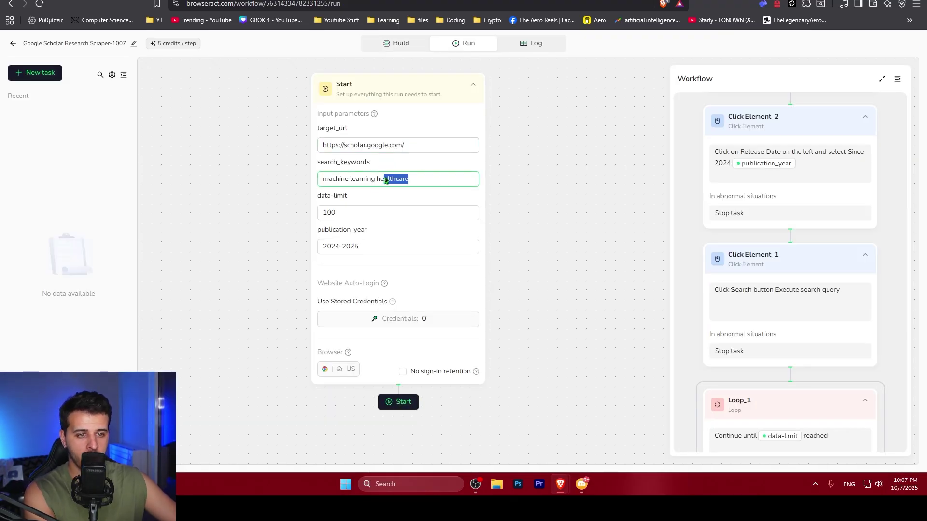
key("BackSpace")
left_click(353, 217)
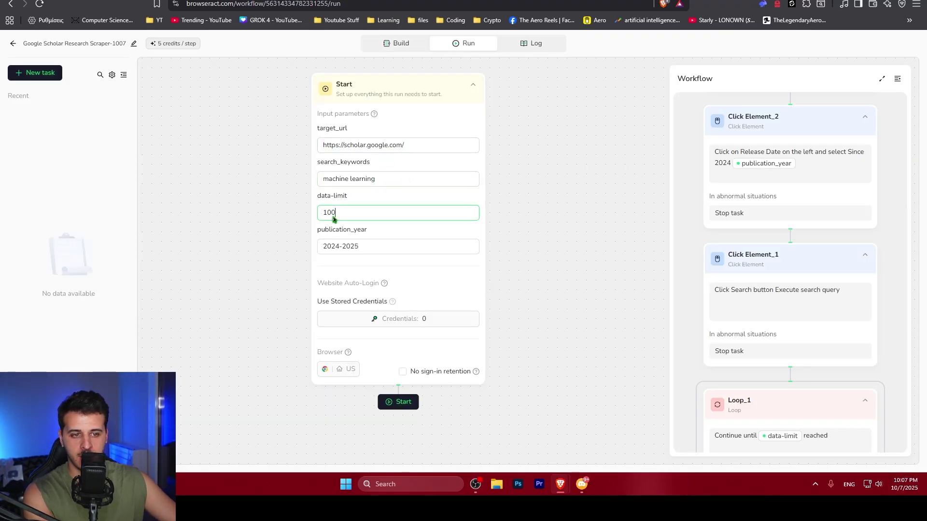
key("BackSpace")
left_click(374, 234)
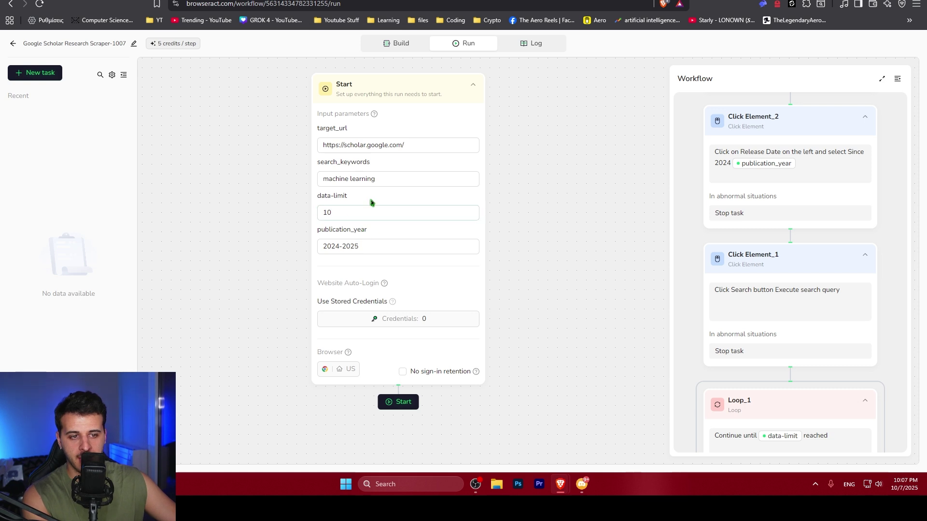
left_click(400, 406)
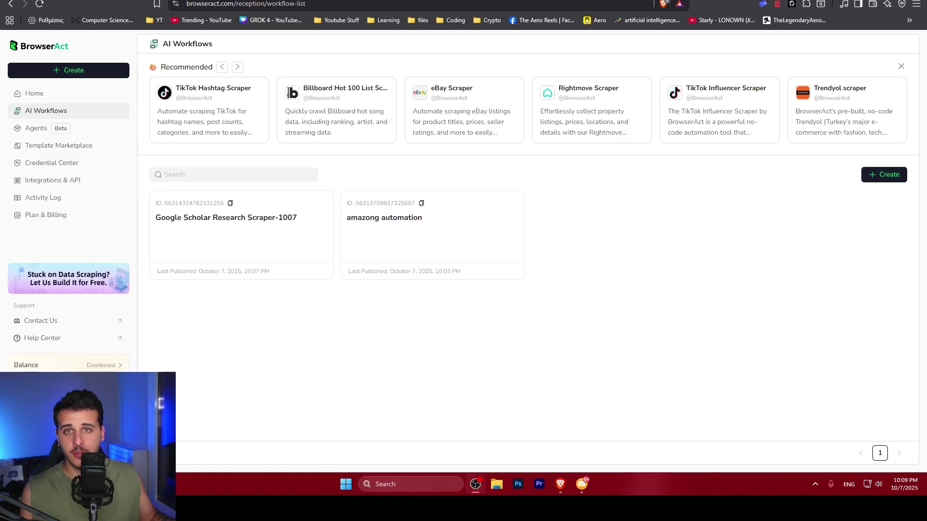
Step: Go to Integrations & API Keys and open the Agent API documentation
left_click(71, 179)
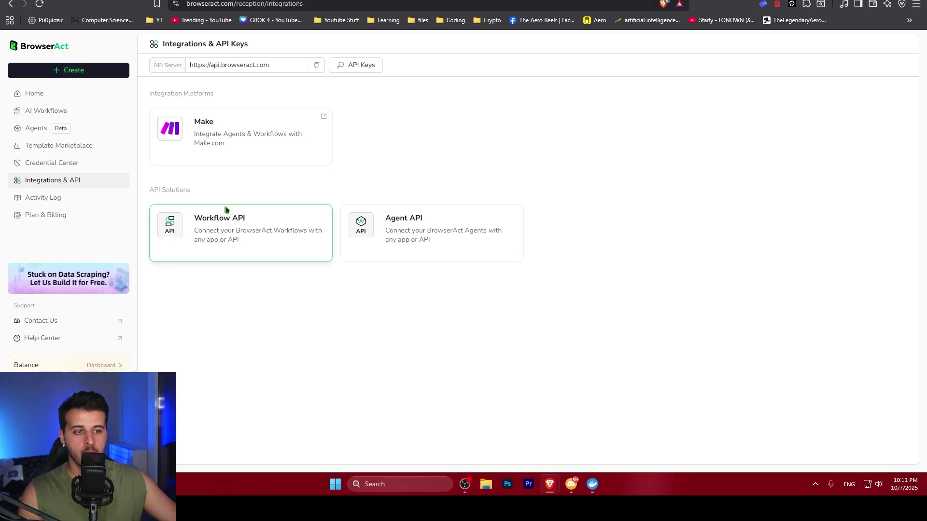
left_click(410, 222)
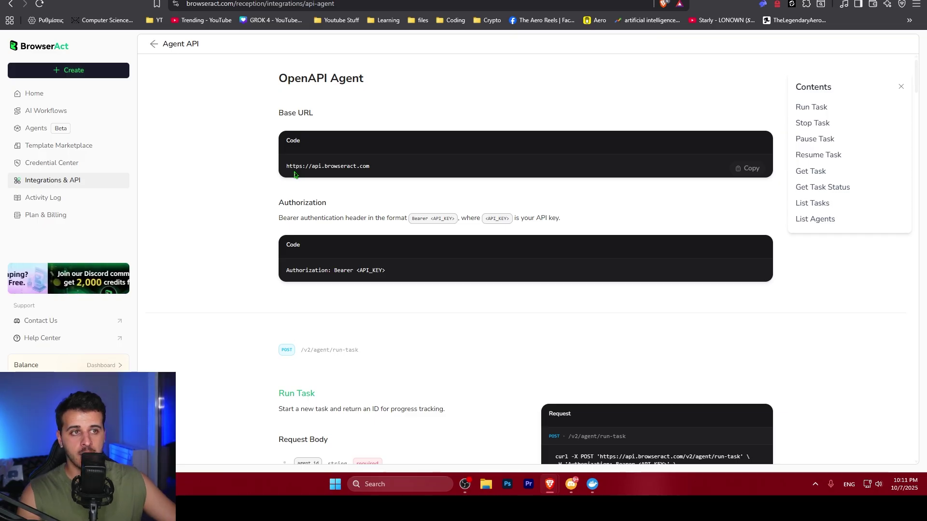
Step: Scroll the Agent API docs to Run Task, then pan the blank n8n workflow canvas
scroll(386, 181, "down", 5)
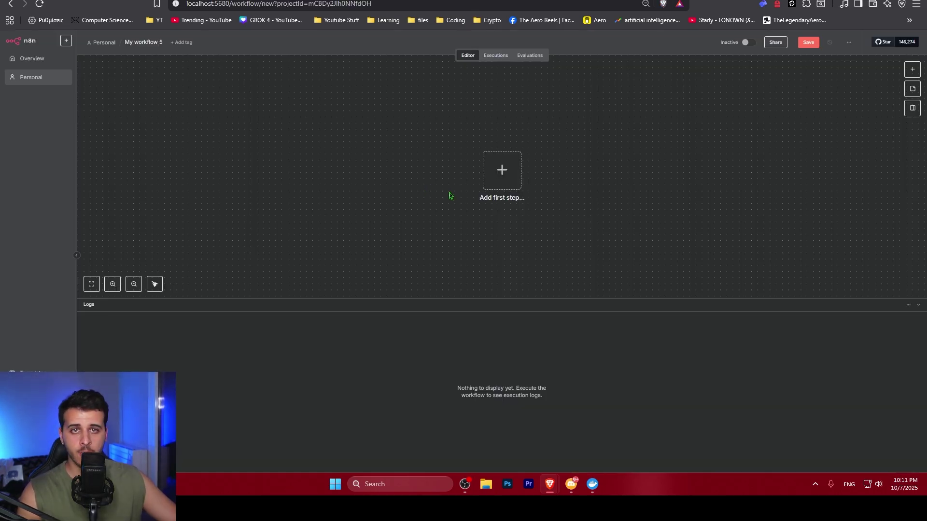
left_click_drag(449, 195, 217, 206)
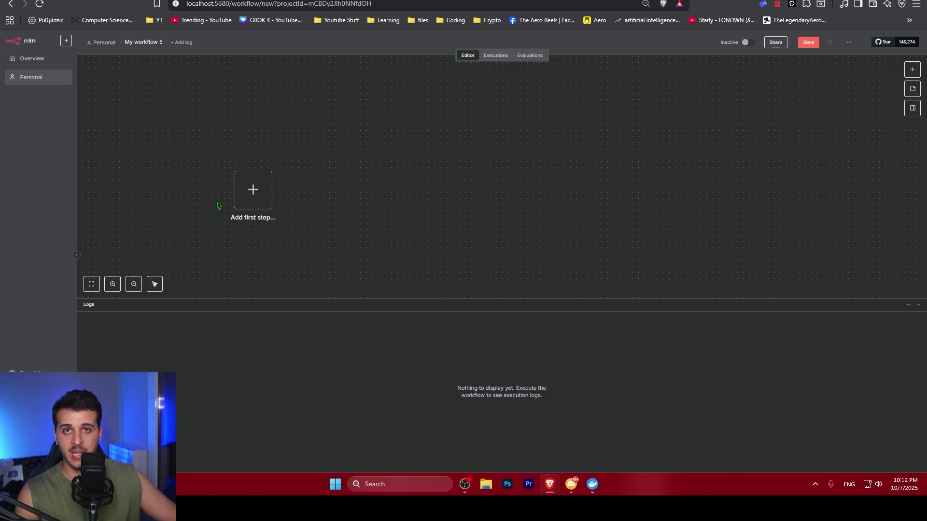
Step: Start the workflow with a manual trigger and add an HTTP Request node after it
left_click(850, 43)
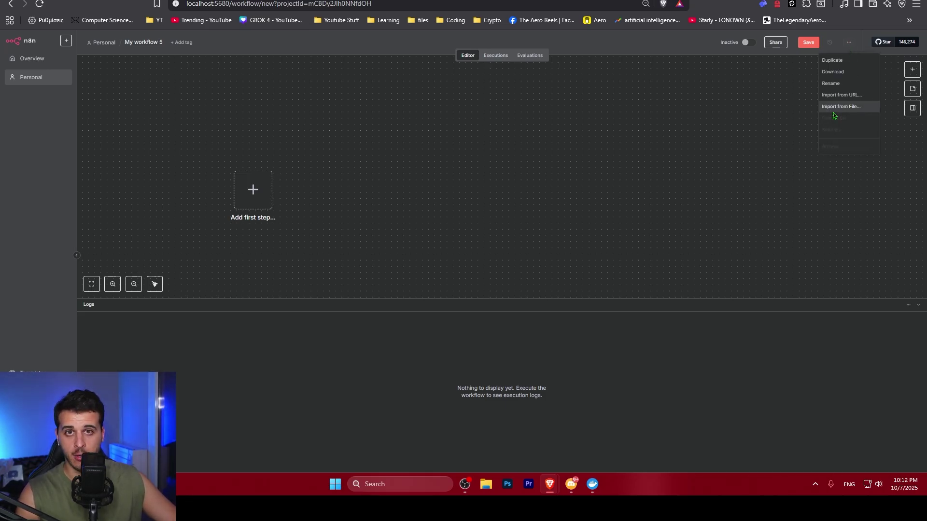
left_click(253, 190)
left_click(840, 135)
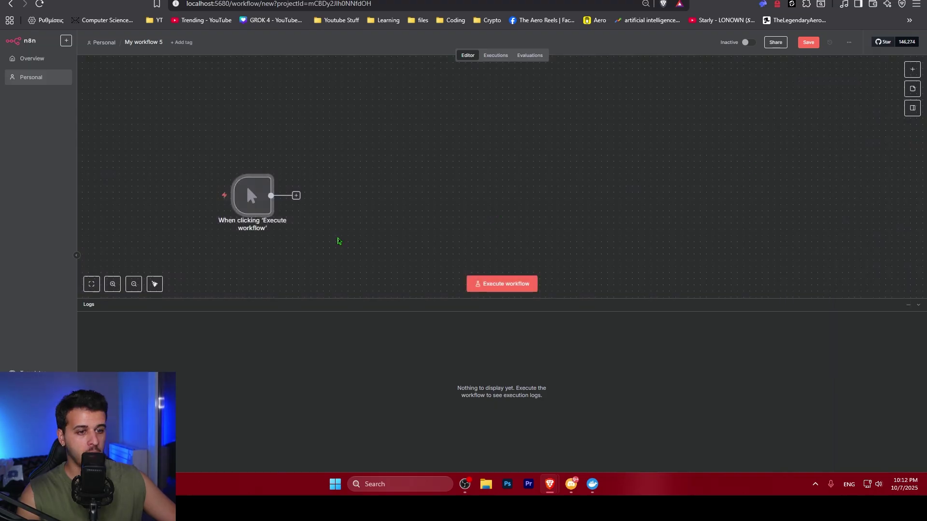
left_click(278, 152)
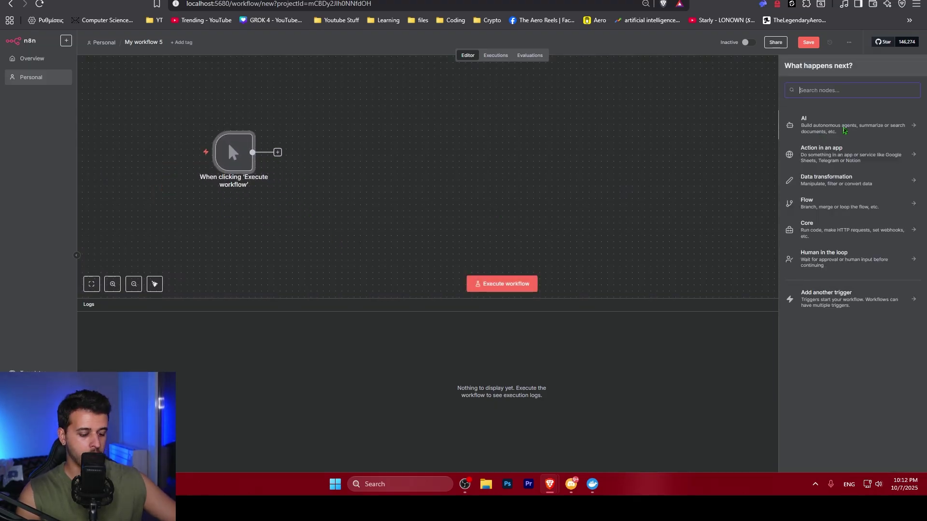
type("http")
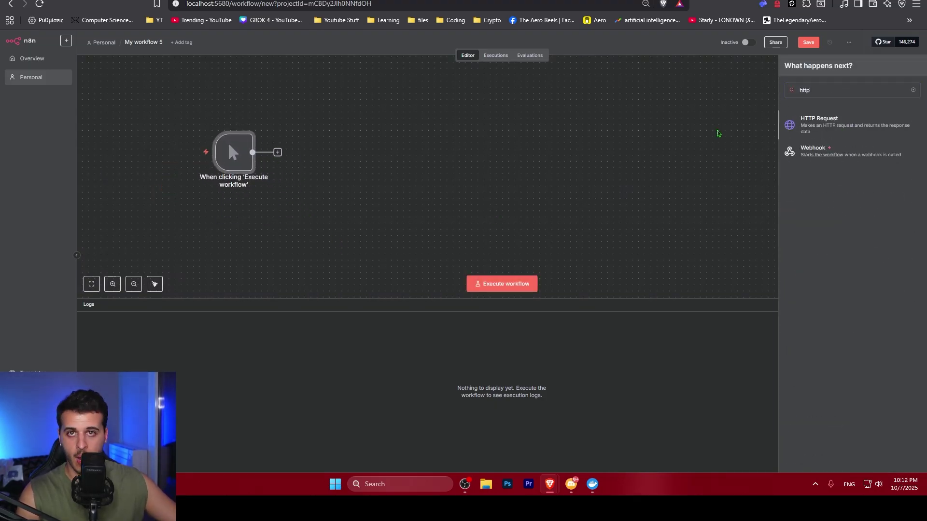
key("Return")
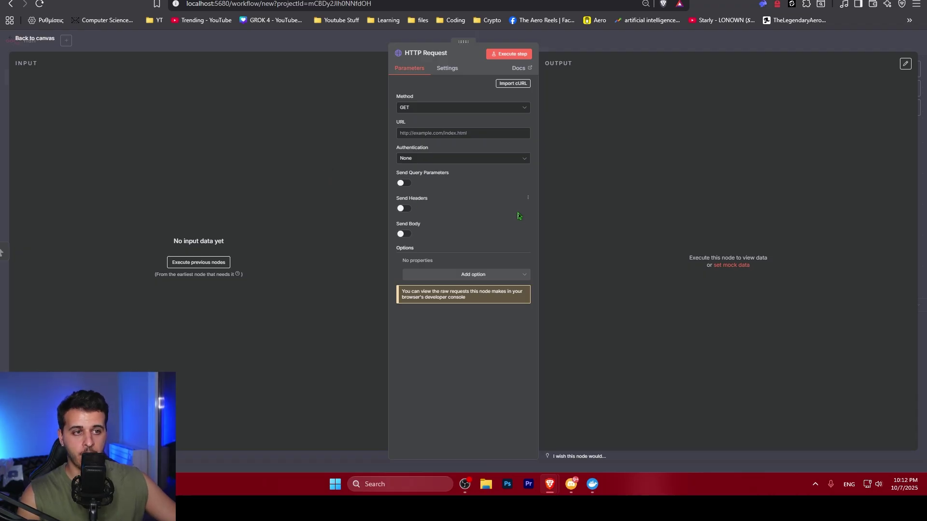
Step: Copy BrowserAct's Run Task cURL and paste it into the node's Import cURL box
key("ctrl+Tab")
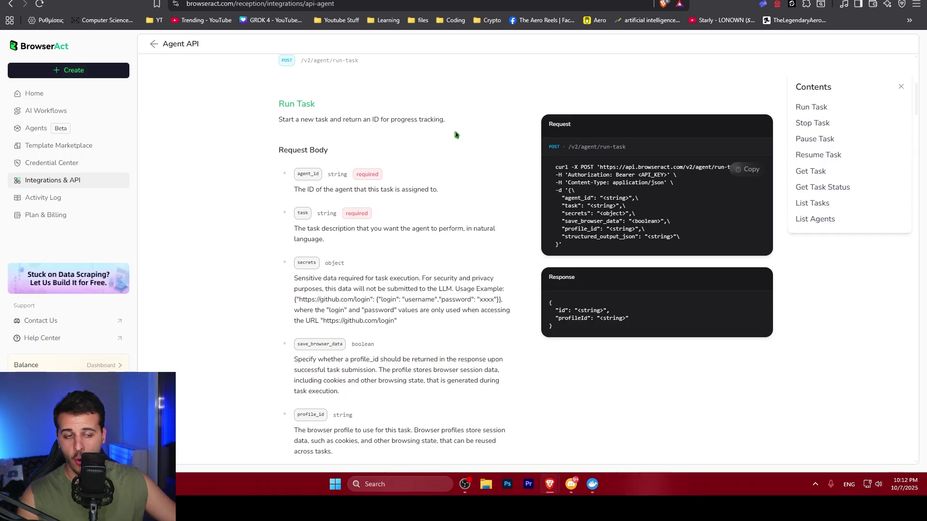
left_click(751, 170)
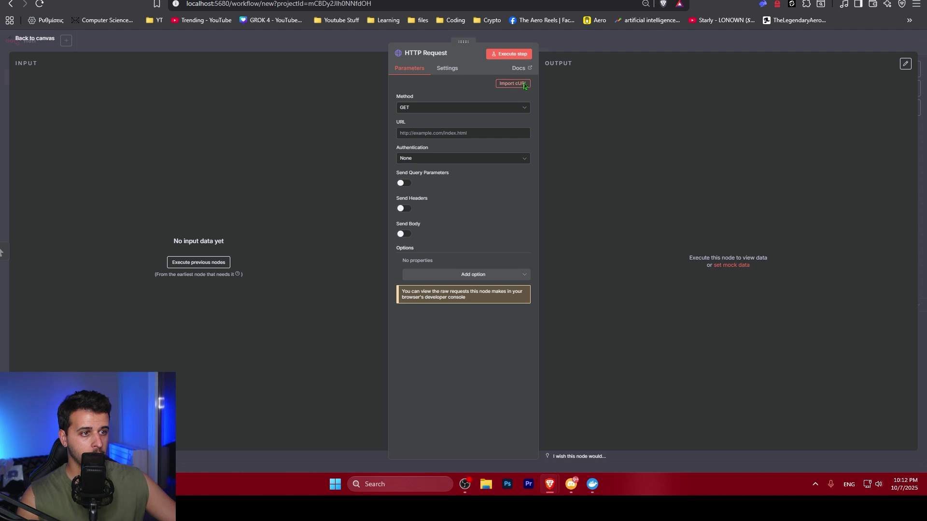
left_click(513, 83)
key("ctrl+v")
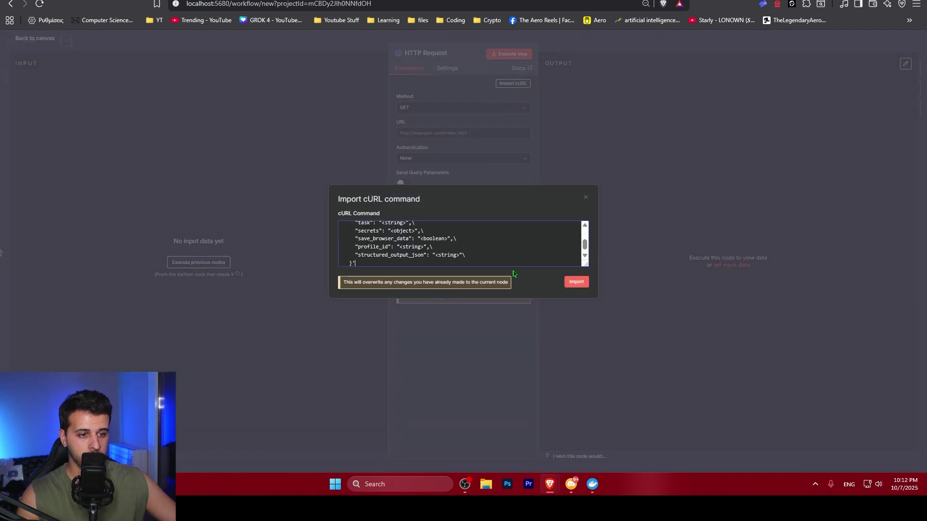
Step: Import the Run Task cURL, select the <API_KEY> placeholder, and return to Integrations & API Keys
left_click(576, 282)
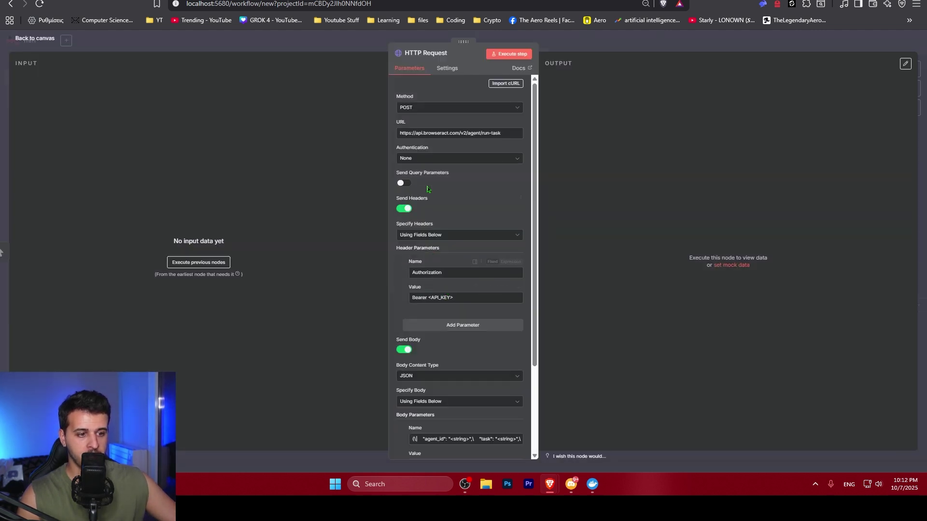
scroll(454, 318, "down", 3)
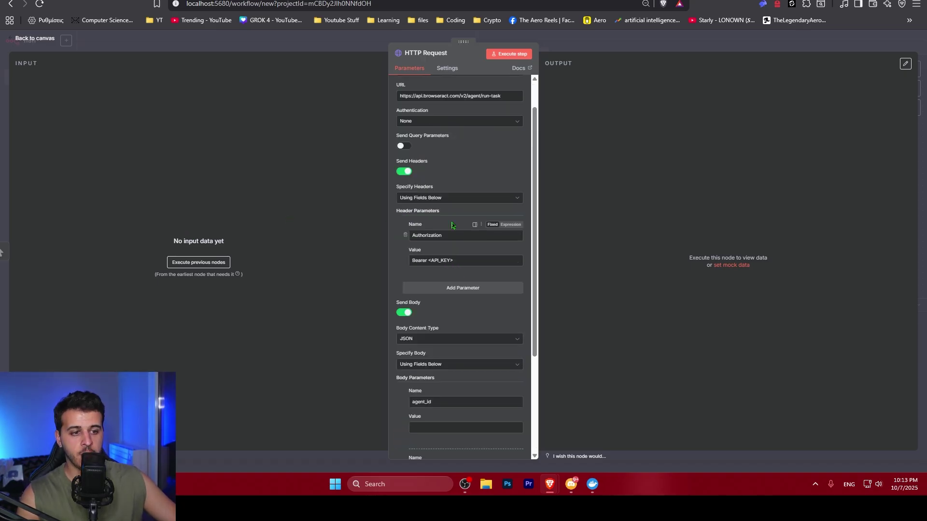
left_click_drag(454, 263, 435, 263)
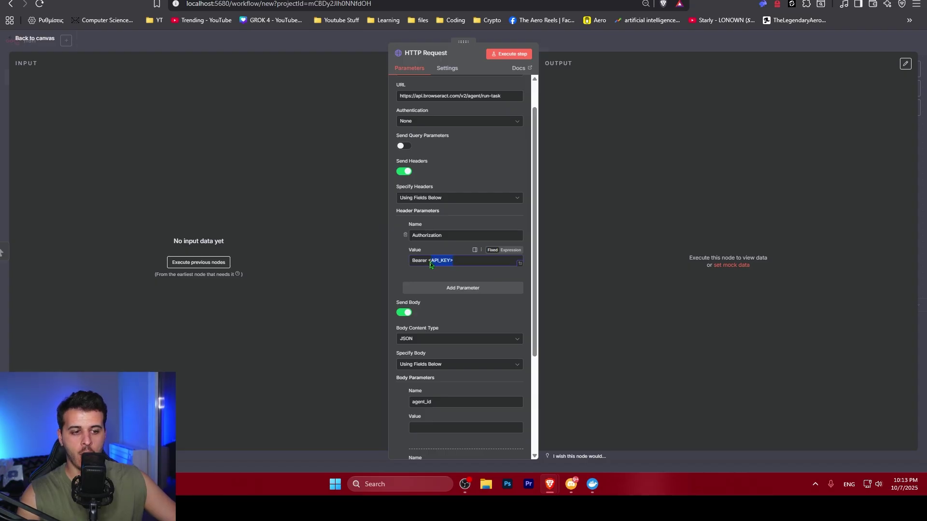
key("ctrl+Tab")
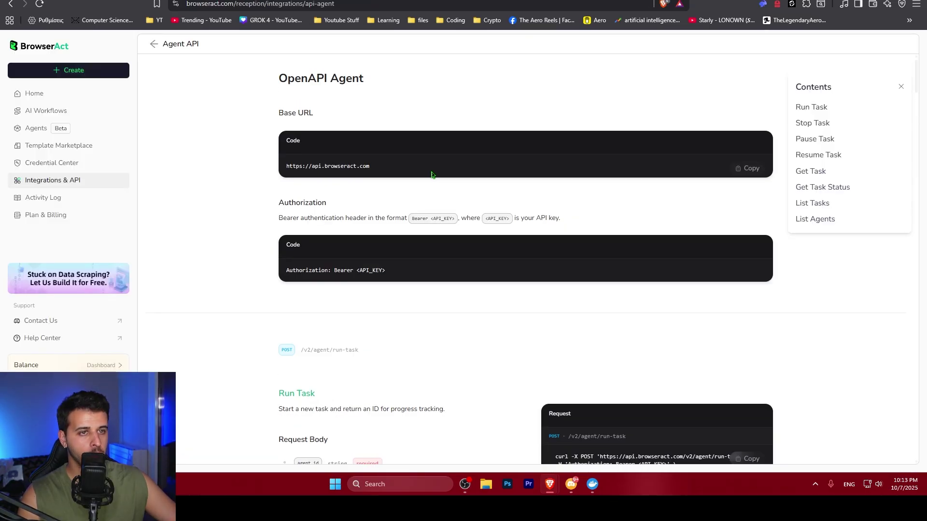
left_click(57, 181)
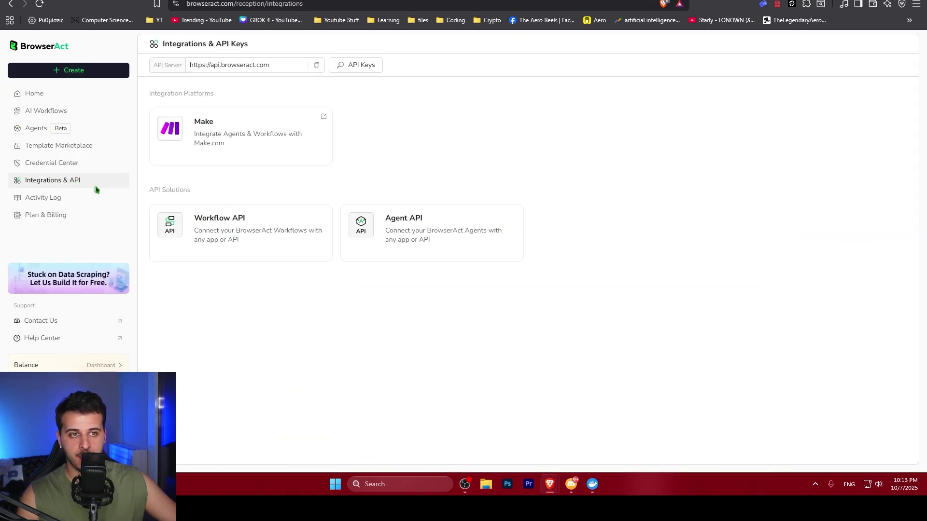
Step: Create a new BrowserAct API key and paste it over <API_KEY> in n8n's Authorization header
left_click(351, 67)
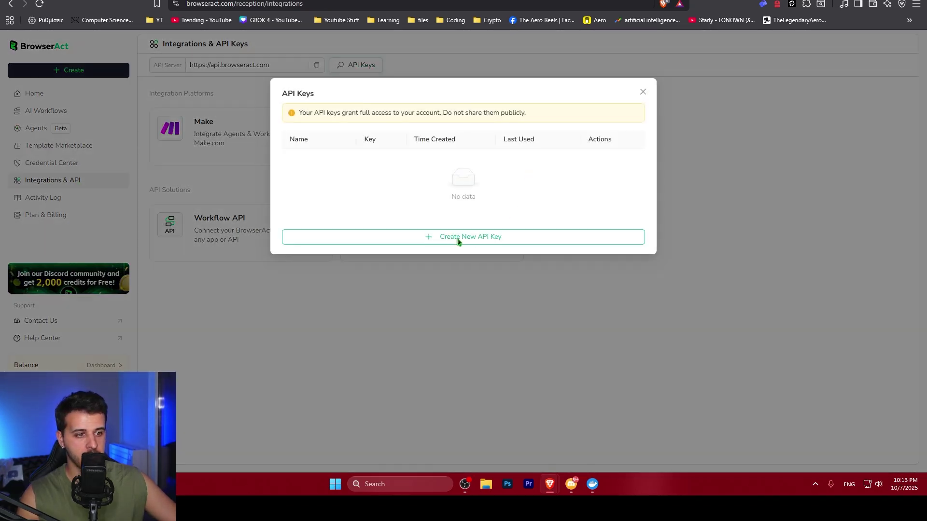
left_click(451, 240)
left_click_drag(353, 167, 549, 175)
left_click(568, 167)
left_click(558, 194)
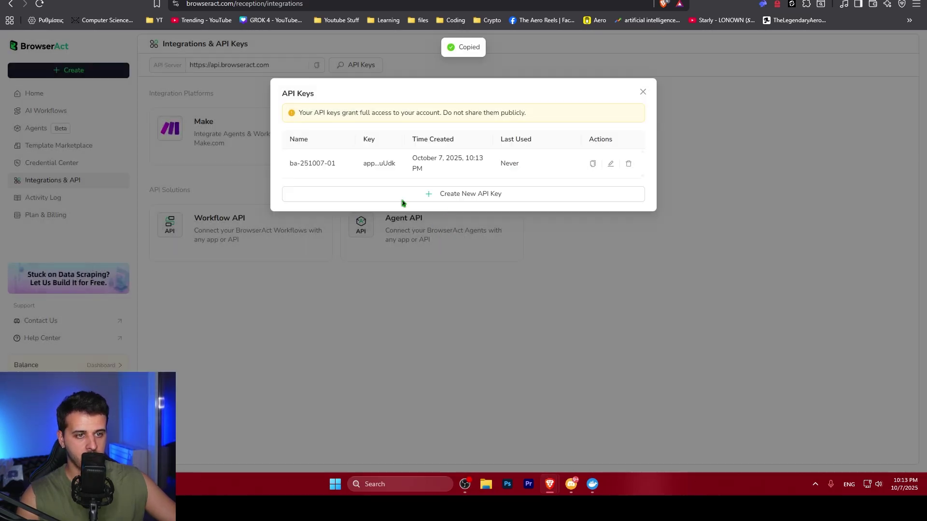
key("ctrl+Tab")
key("ctrl+v")
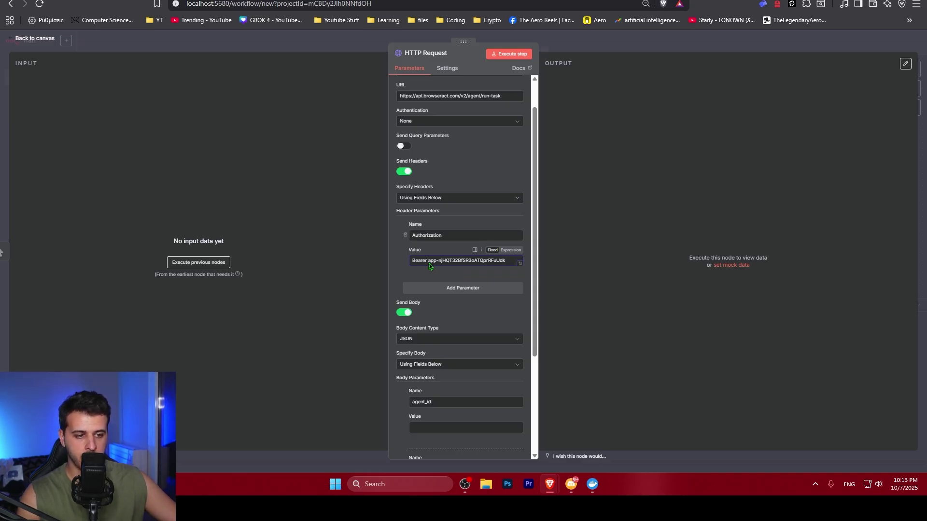
Step: Zoom in on n8n, widen the parameters panel, and scroll down to the body's agent_id field
key("ctrl+plus")
key("ctrl+plus")
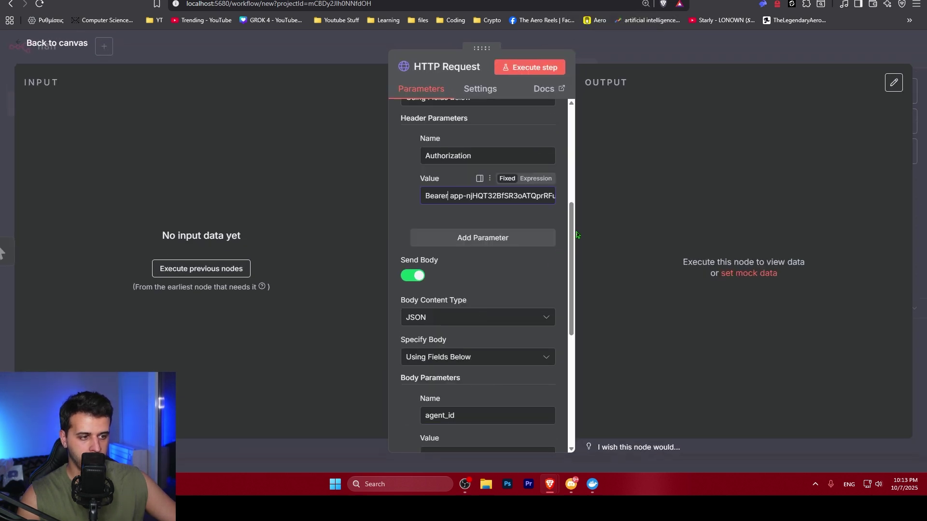
left_click_drag(578, 235, 614, 235)
left_click_drag(454, 198, 570, 201)
left_click(490, 199)
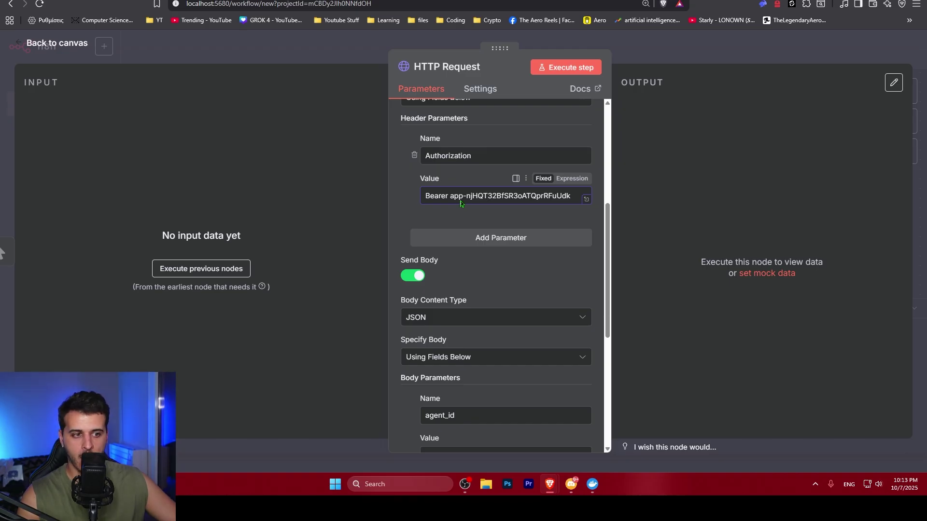
scroll(471, 237, "down", 4)
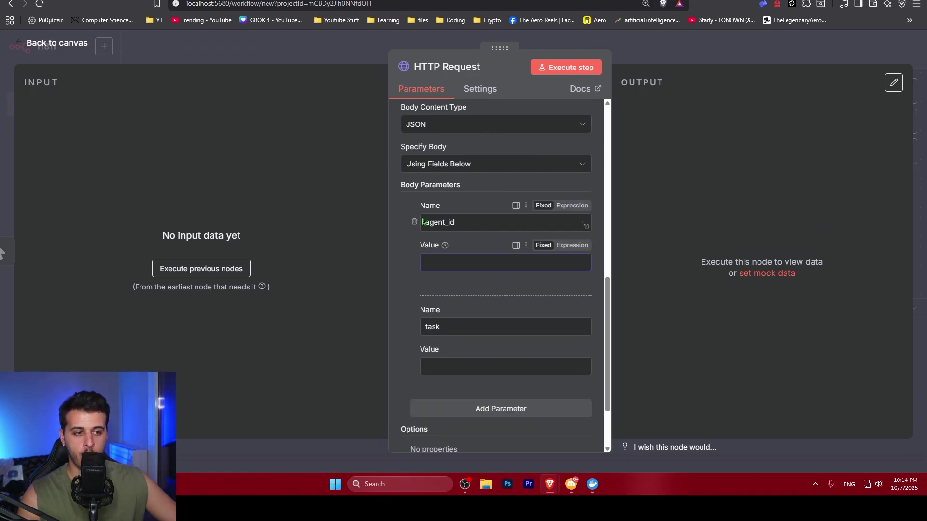
left_click_drag(424, 222, 454, 223)
left_click(454, 222)
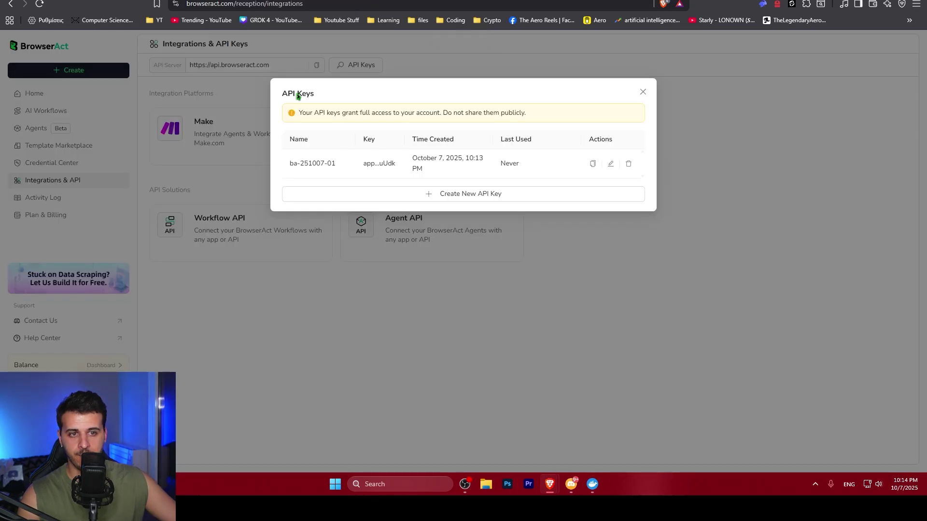
Step: Copy the Amazon Scraper agent's ID from BrowserAct and paste it into agent_id's value
left_click(82, 120)
left_click(33, 133)
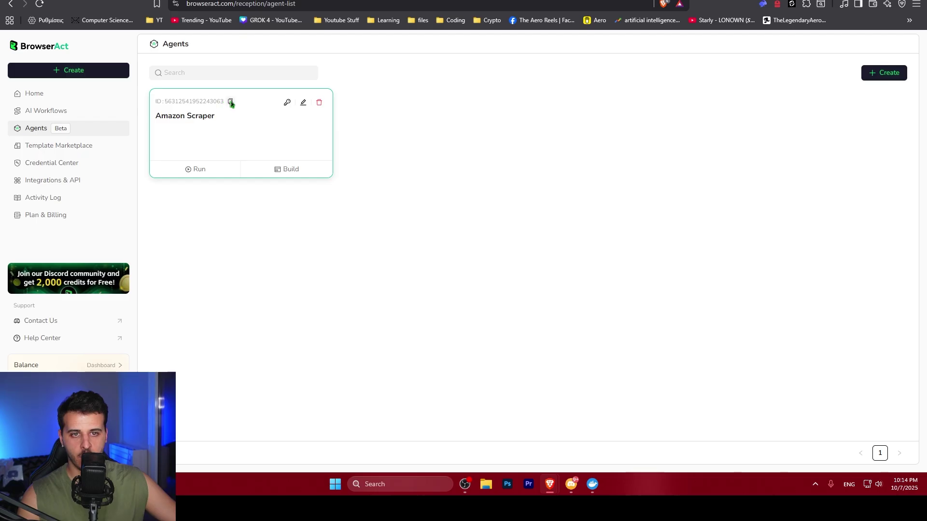
left_click(231, 102)
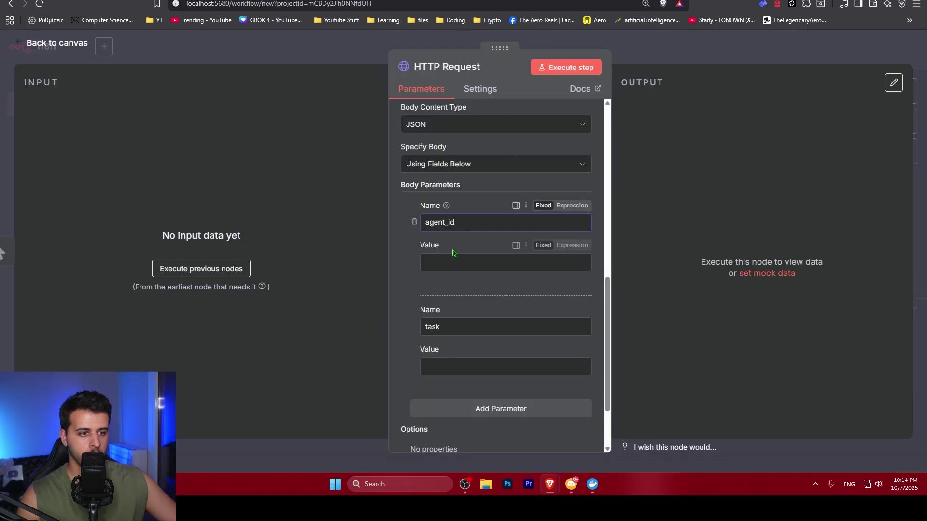
left_click(445, 263)
key("ctrl+v")
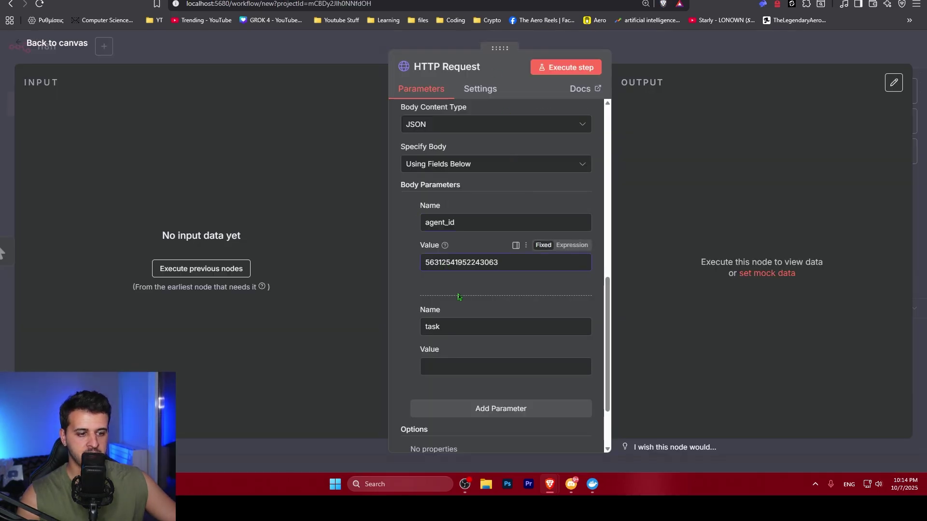
Step: Enter 'iphone 16 for the cheapest price' as the task value
left_click(452, 369)
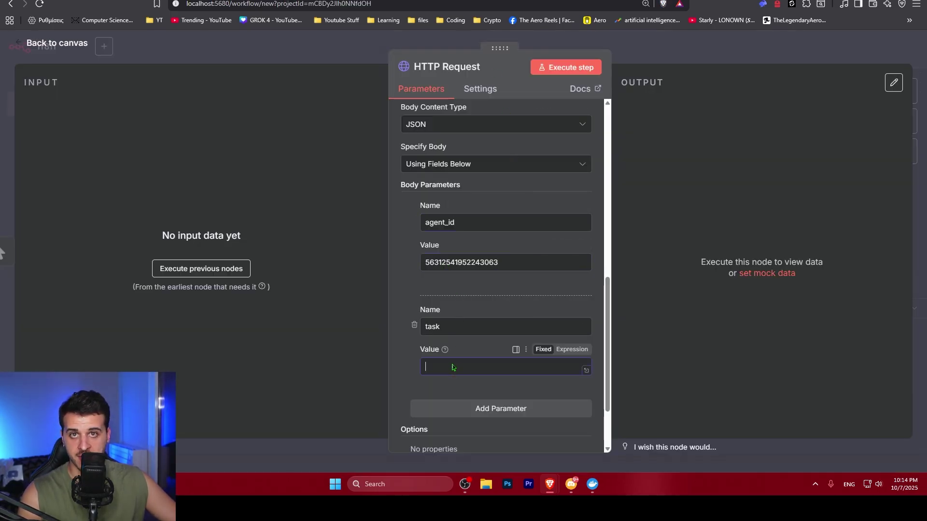
type("hip")
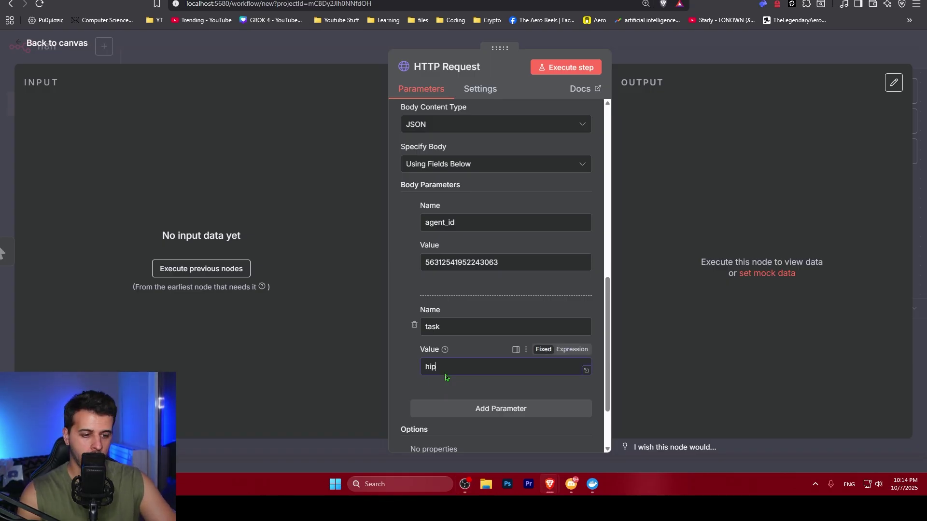
type("phone 16 for the ")
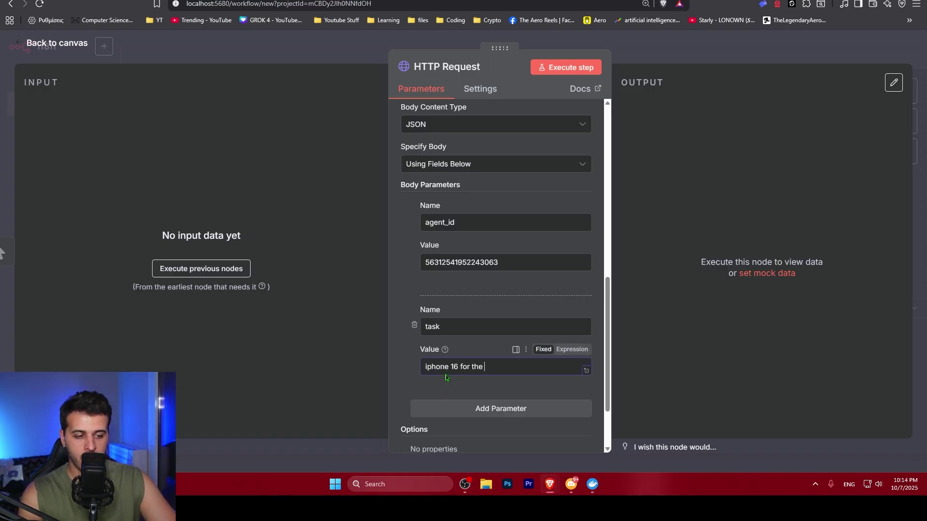
type("cheapest price")
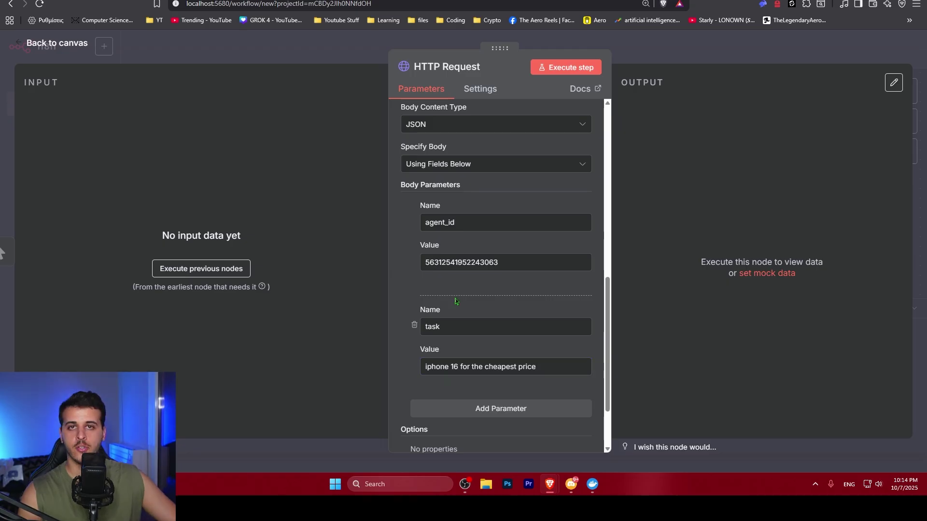
scroll(456, 302, "up", 4)
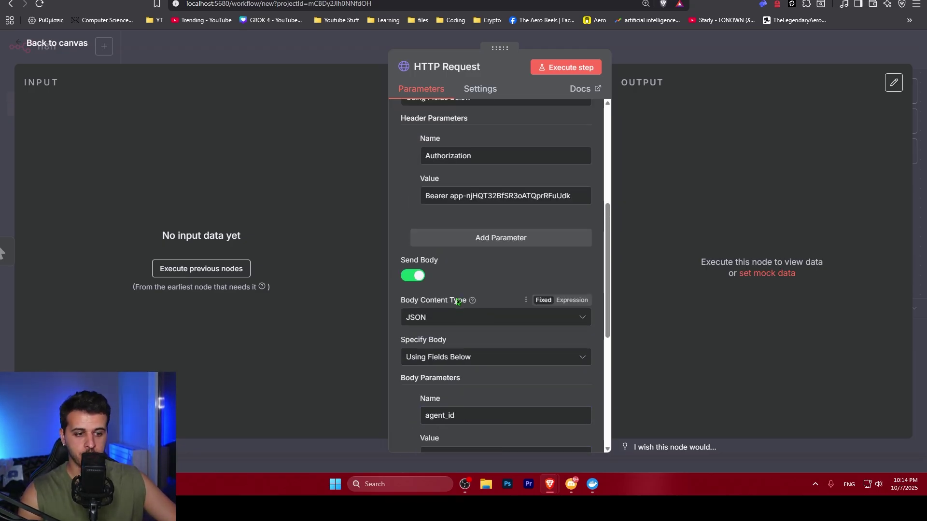
key("ctrl+Tab")
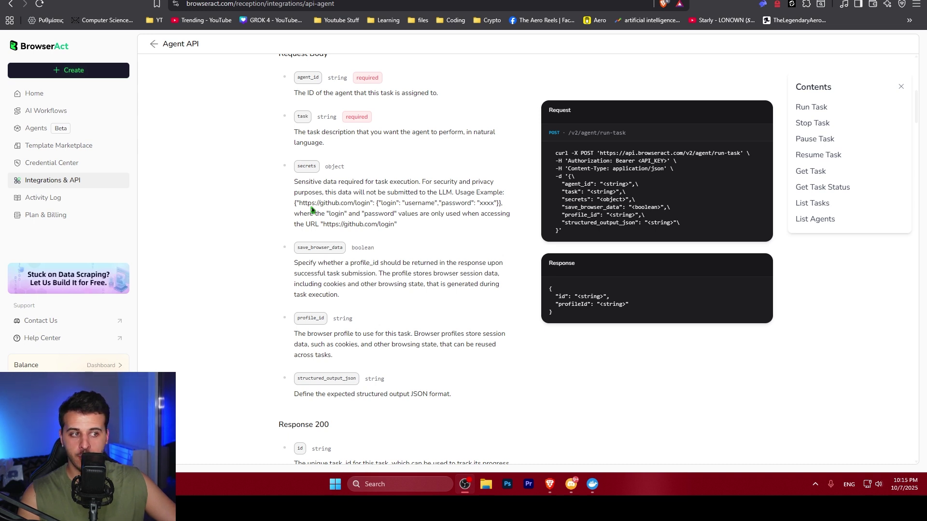
left_click_drag(294, 183, 427, 227)
left_click_drag(294, 182, 440, 225)
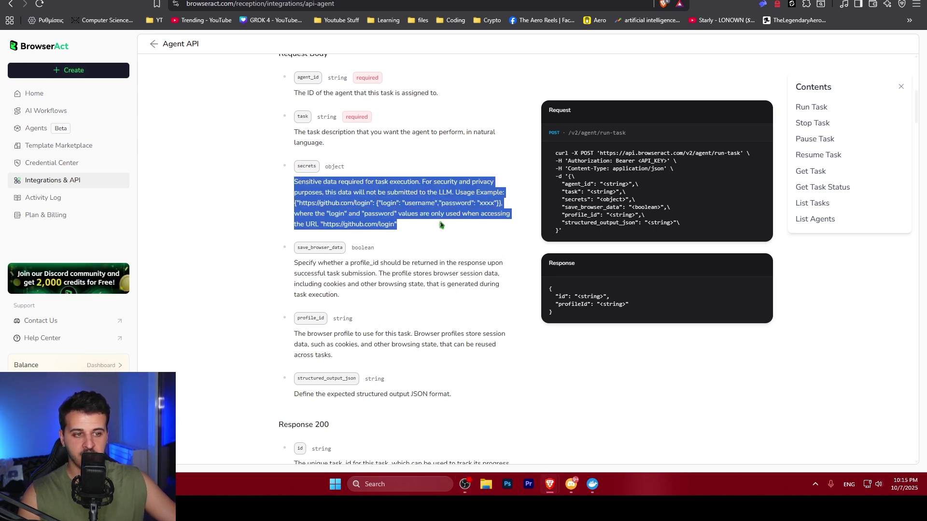
left_click(440, 225)
scroll(416, 237, "down", 1)
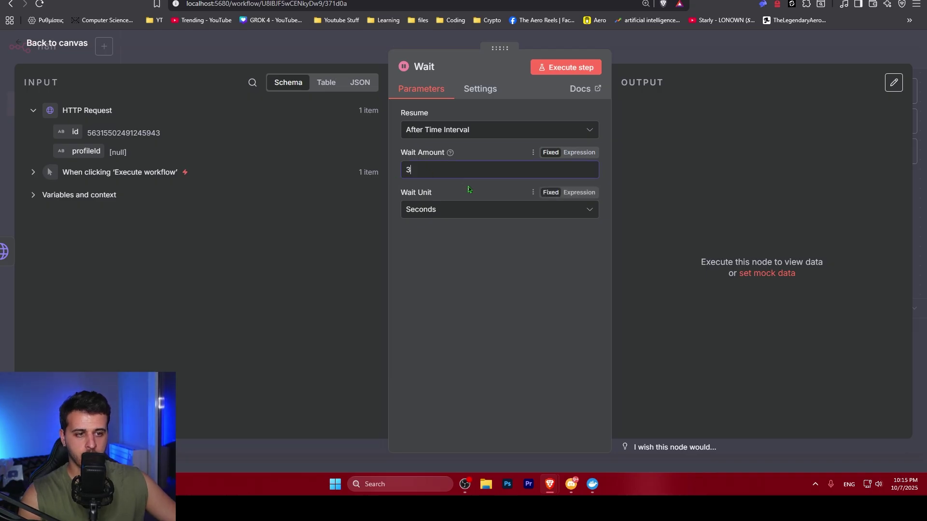
Step: Set the Wait node to pause for 5 minutes
key("Escape")
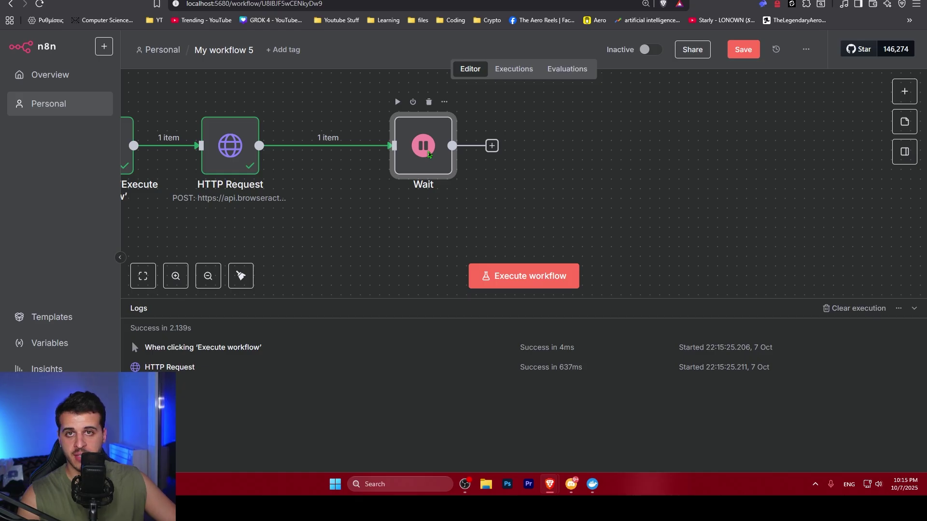
double_click(428, 153)
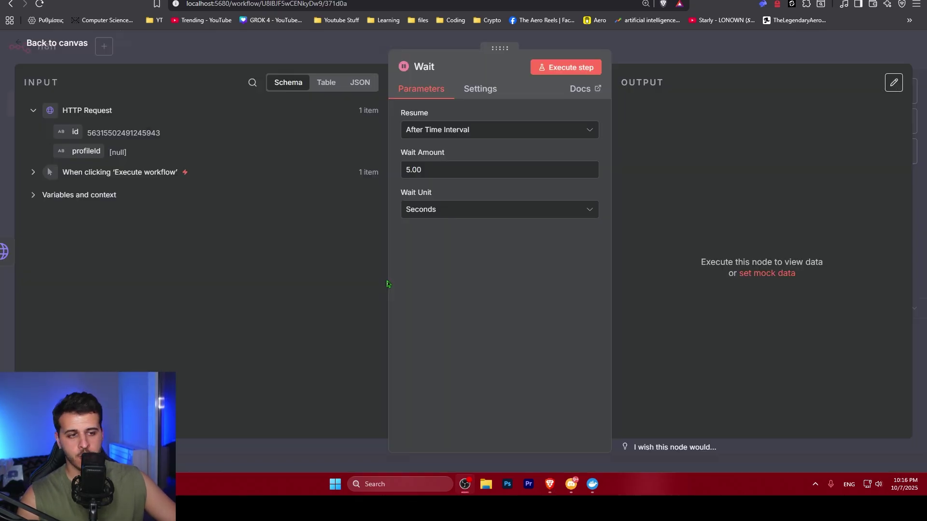
left_click(446, 213)
left_click(430, 260)
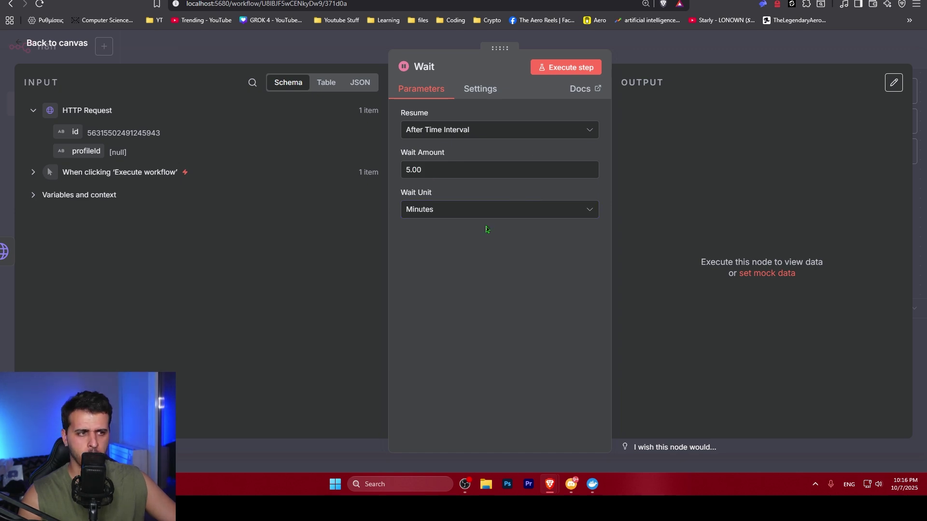
Step: Execute the workflow up to the Wait step and add a new node after Wait
left_click(564, 67)
key("Escape")
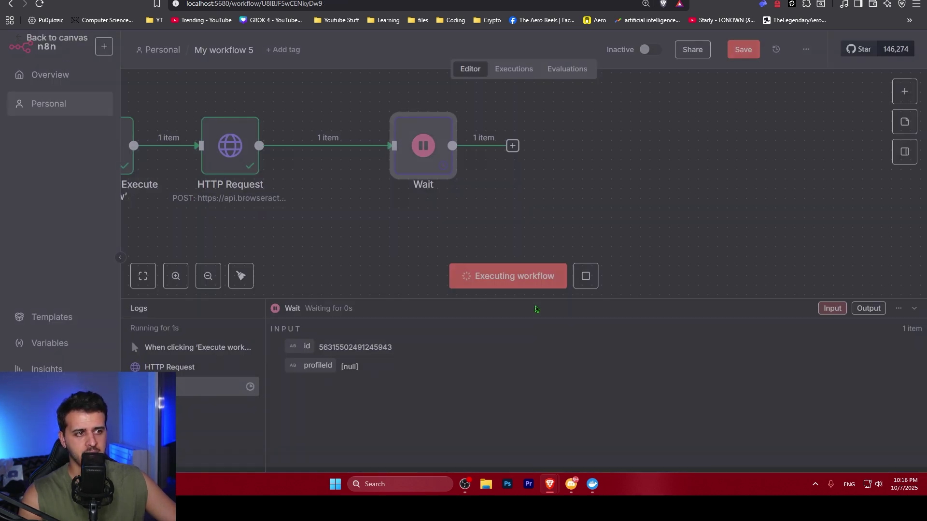
left_click_drag(425, 164, 357, 164)
left_click(445, 146)
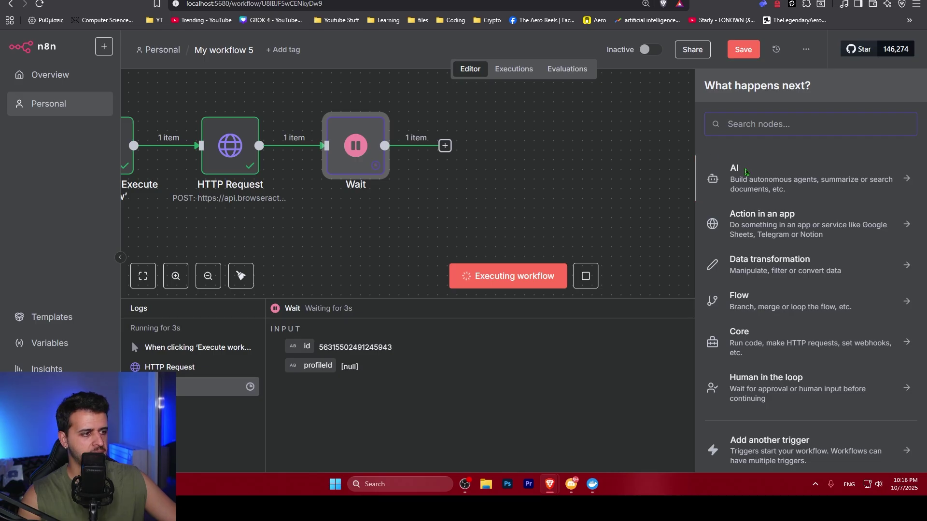
Step: Search for an HTTP Request node, then find Get Task in BrowserAct's docs and copy its cURL
type("http")
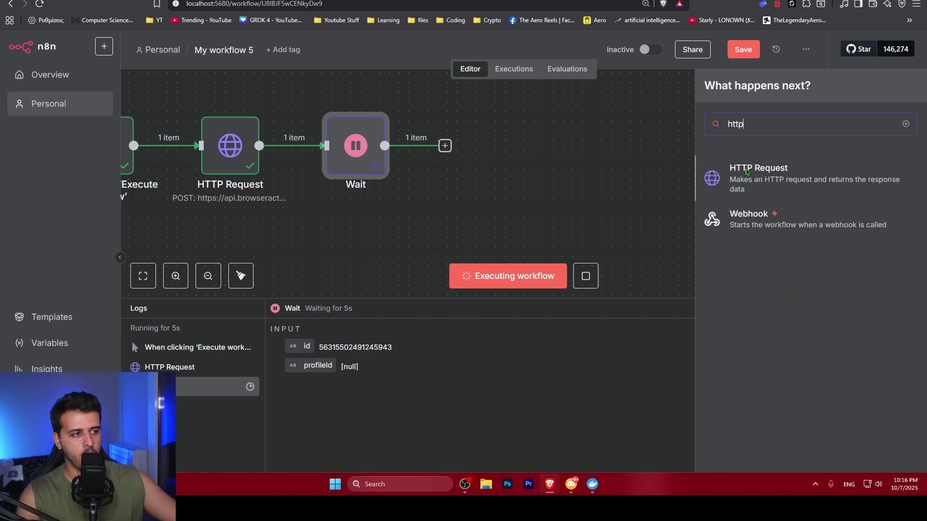
key("ctrl+Tab")
scroll(353, 263, "up", 10)
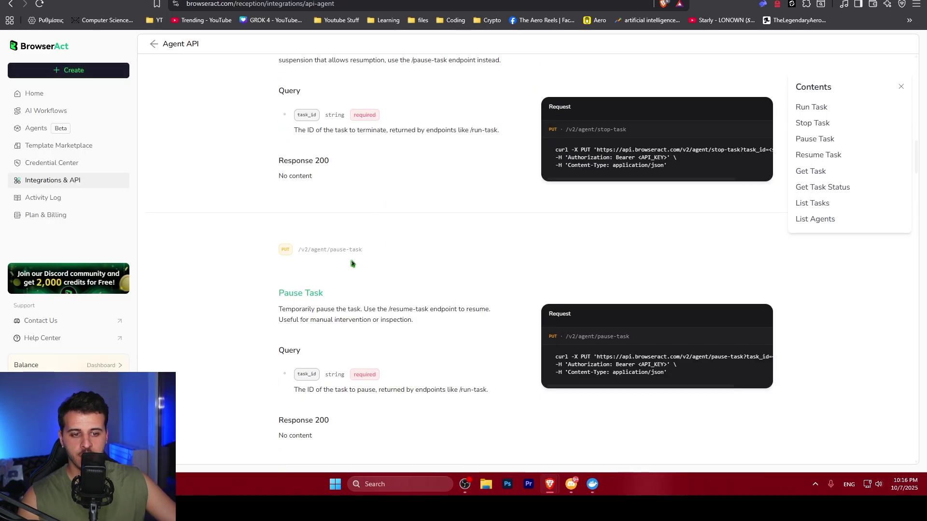
scroll(321, 314, "up", 10)
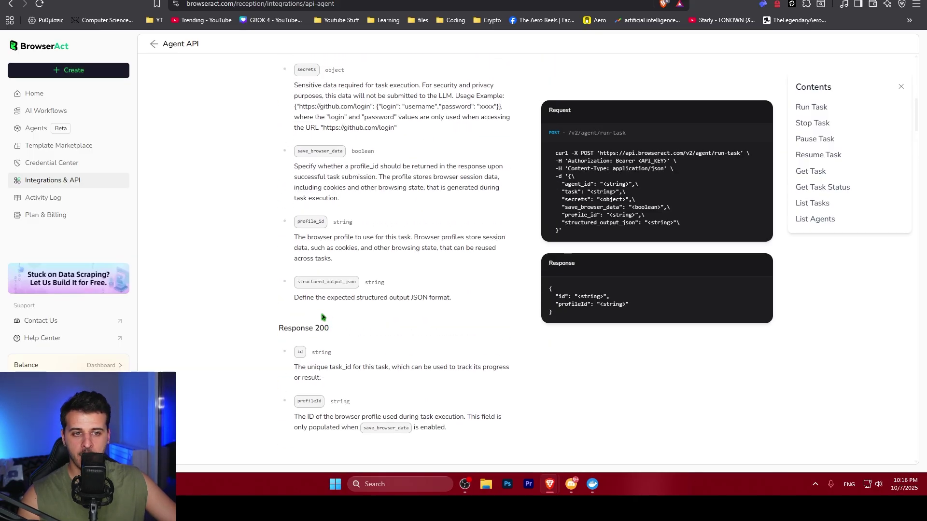
scroll(323, 316, "up", 8)
scroll(322, 316, "down", 15)
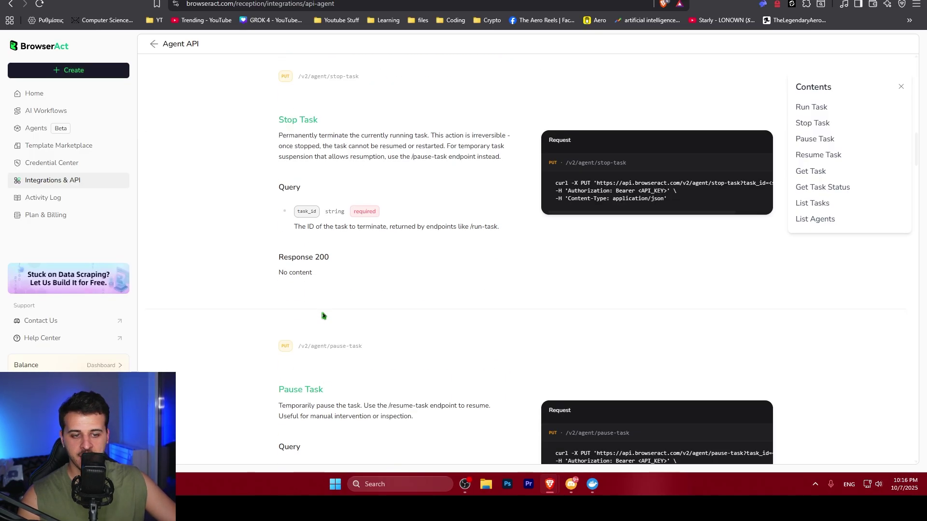
scroll(323, 315, "down", 15)
left_click_drag(279, 162, 504, 181)
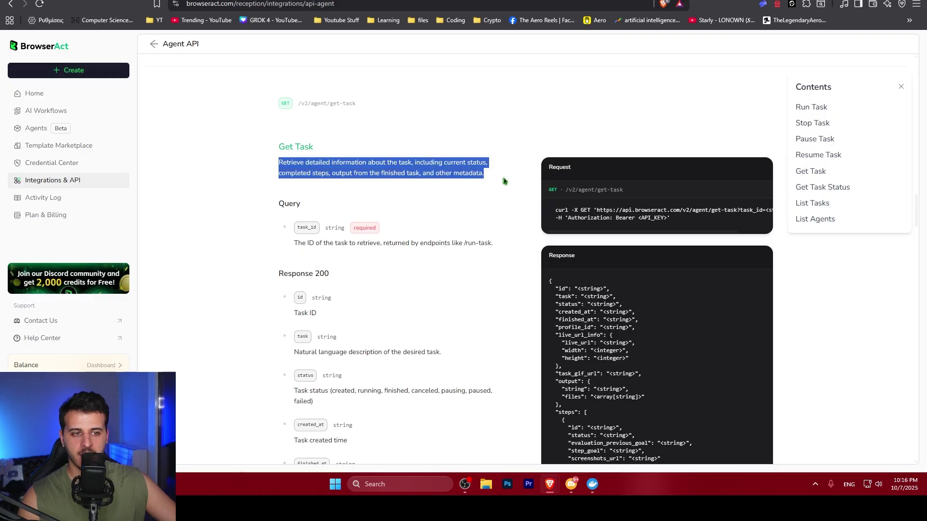
left_click(504, 181)
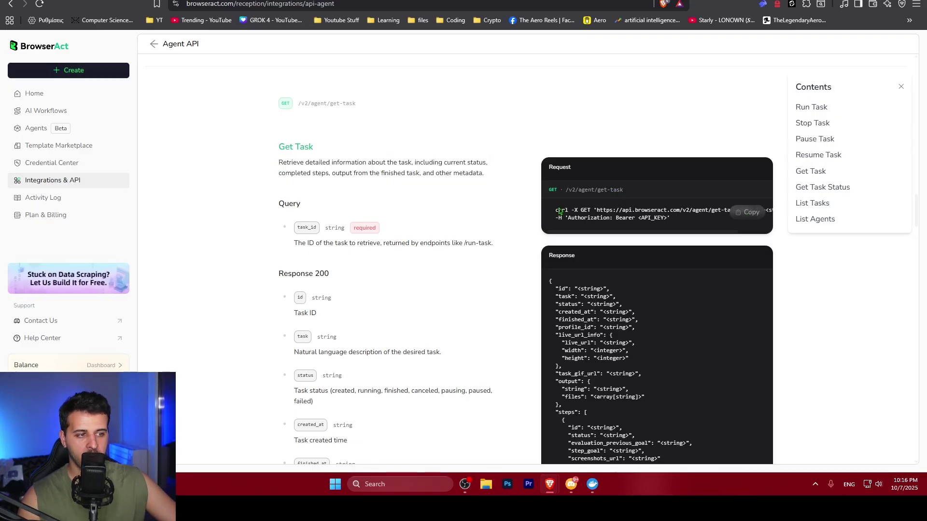
Step: Import the Get Task cURL into HTTP Request1 and replace <API_KEY> with the real key
key("ctrl+Tab")
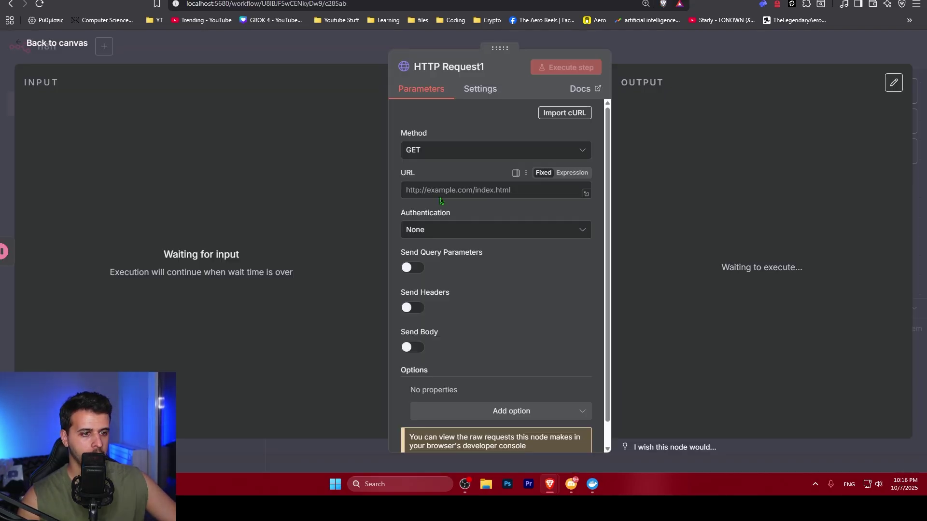
left_click(564, 113)
key("ctrl+v")
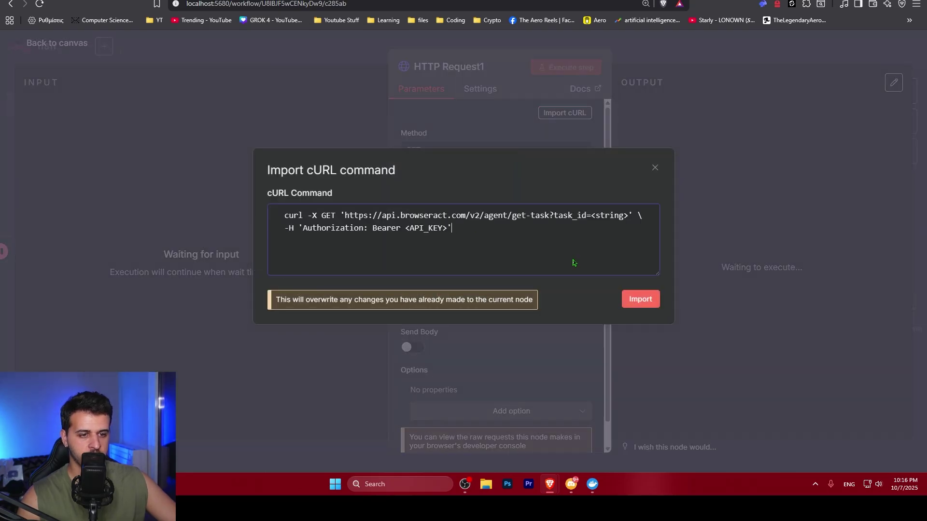
left_click(641, 299)
scroll(485, 306, "down", 4)
left_click_drag(450, 254, 505, 257)
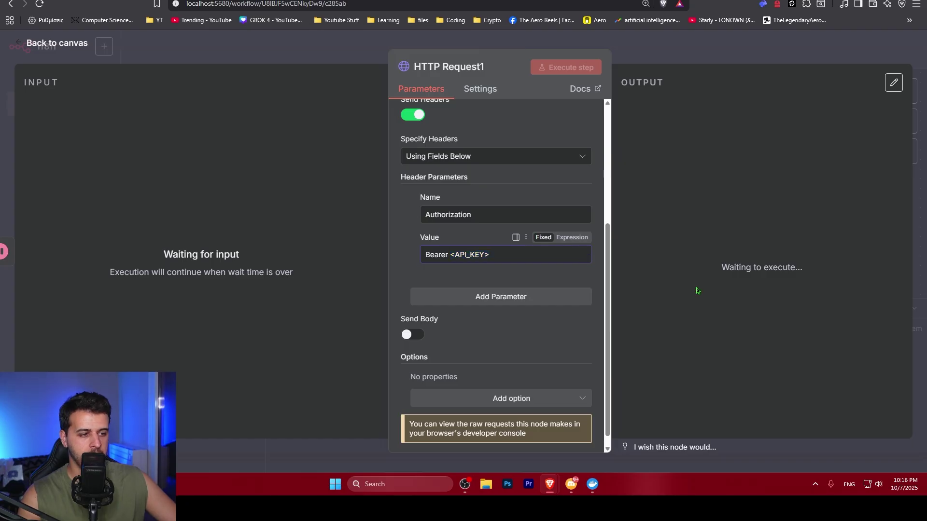
key("Escape")
double_click(241, 145)
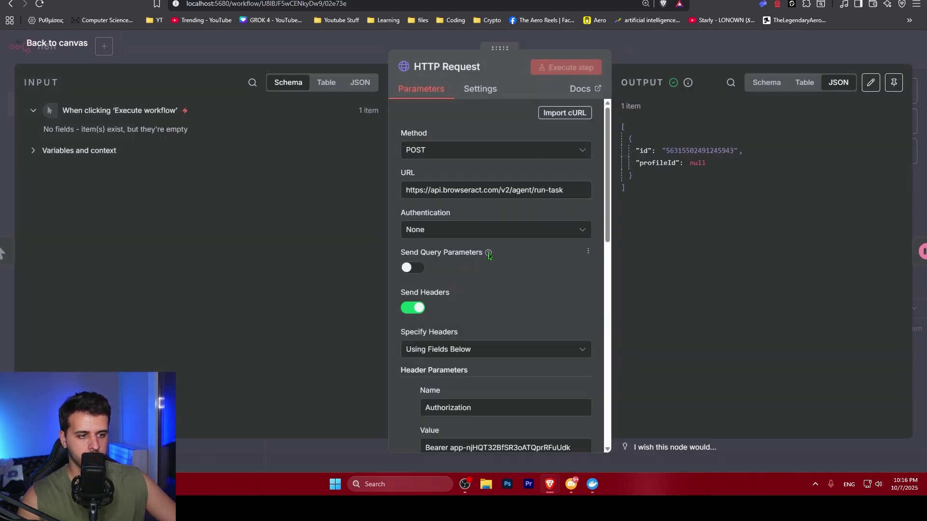
scroll(447, 263, "down", 5)
left_click_drag(451, 258, 575, 256)
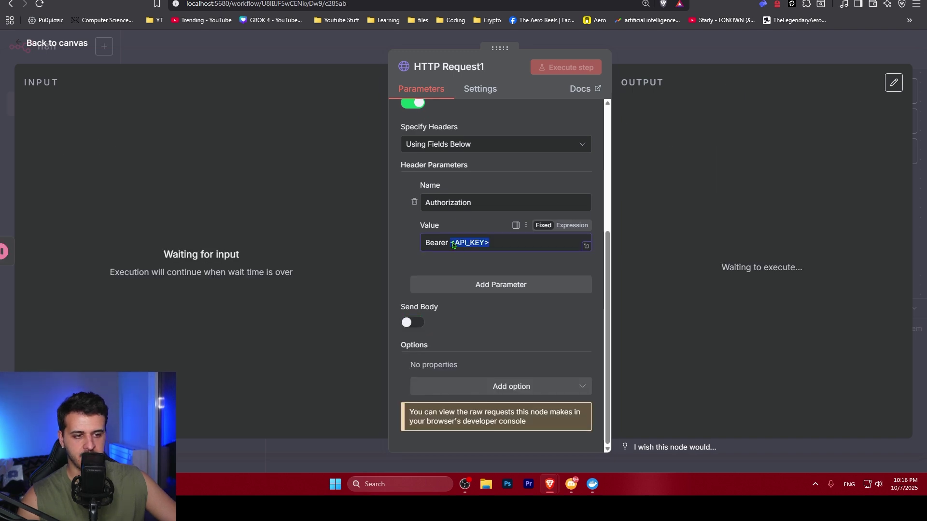
key("ctrl+v")
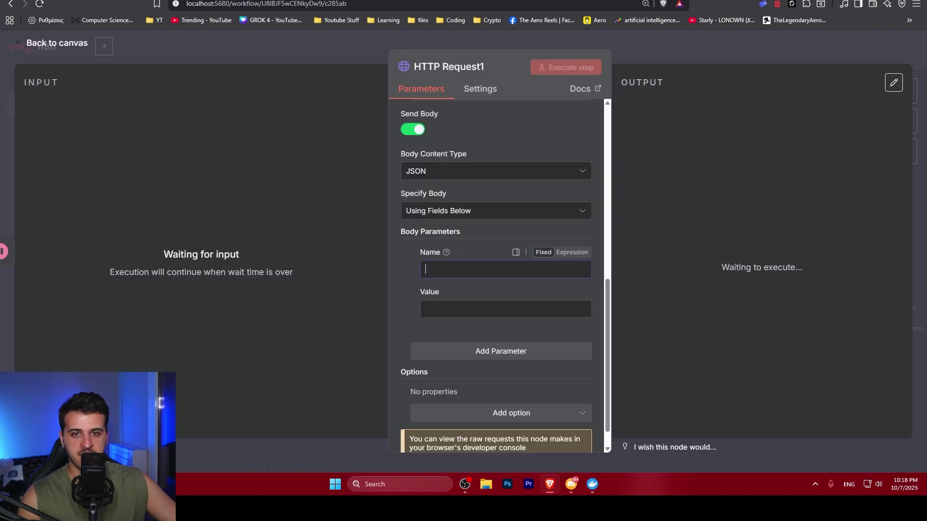
Step: Tidy the four nodes into an aligned row, then head to the BrowserAct website
key("Escape")
double_click(216, 153)
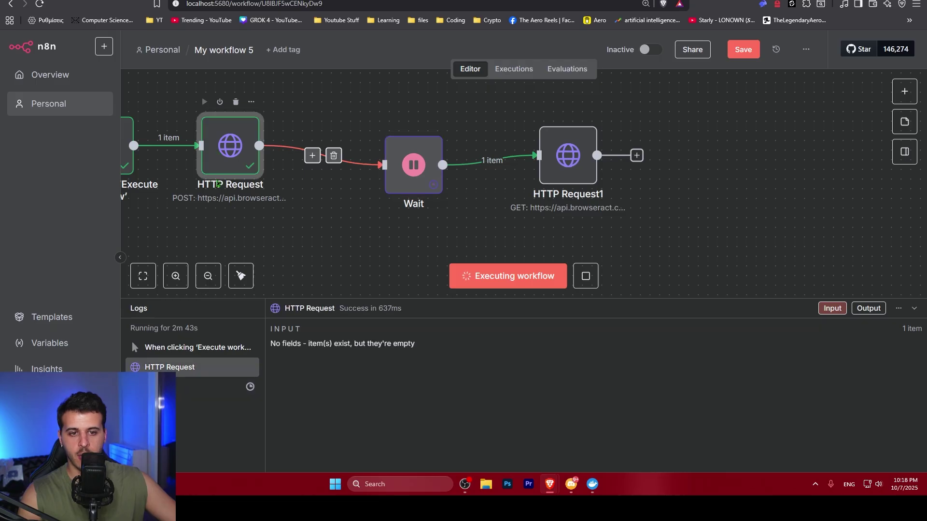
scroll(494, 315, "down", 10)
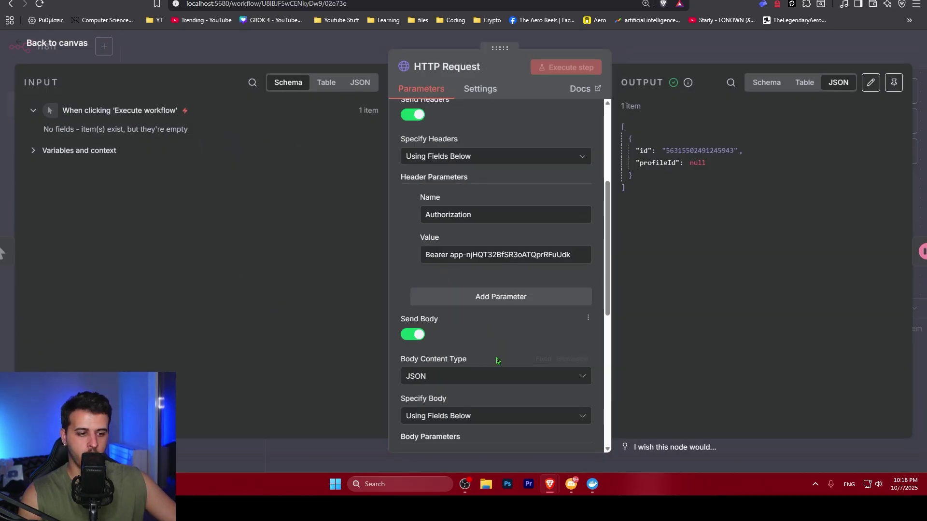
key("Escape")
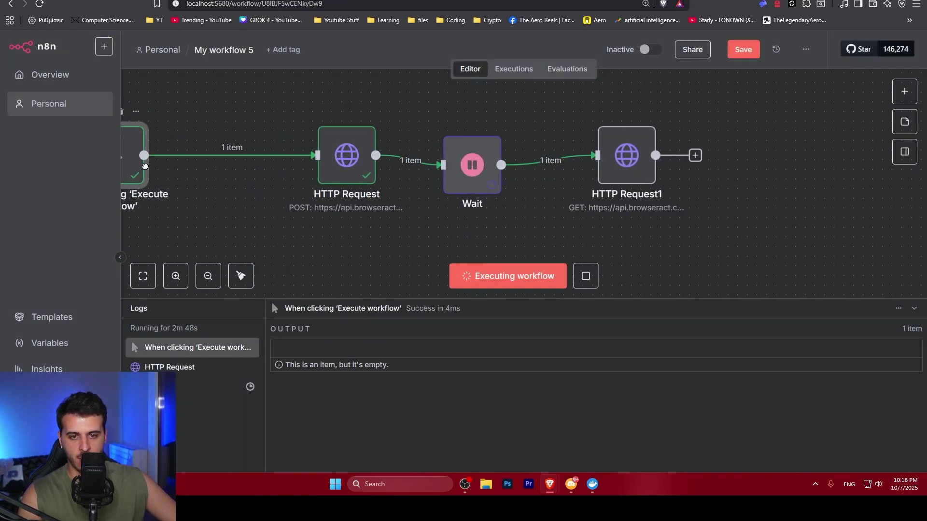
key("shift+alt+t")
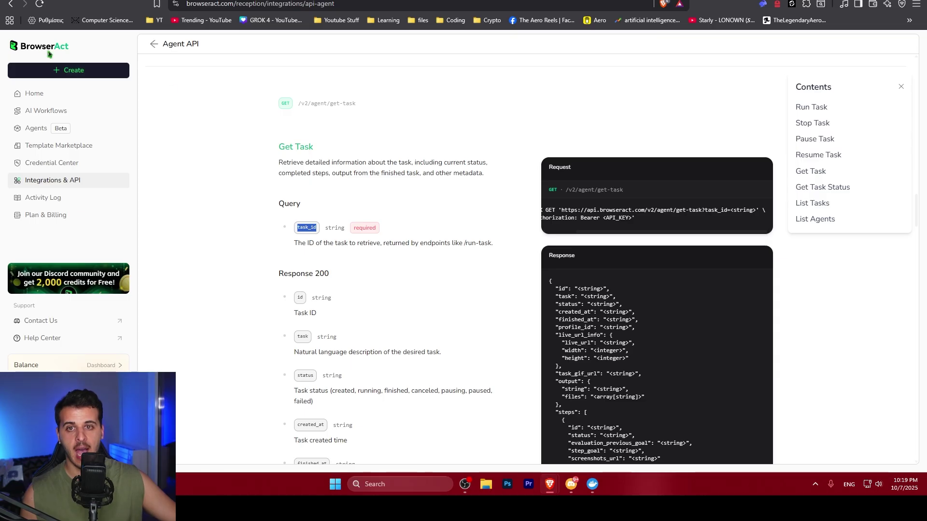
left_click(48, 52)
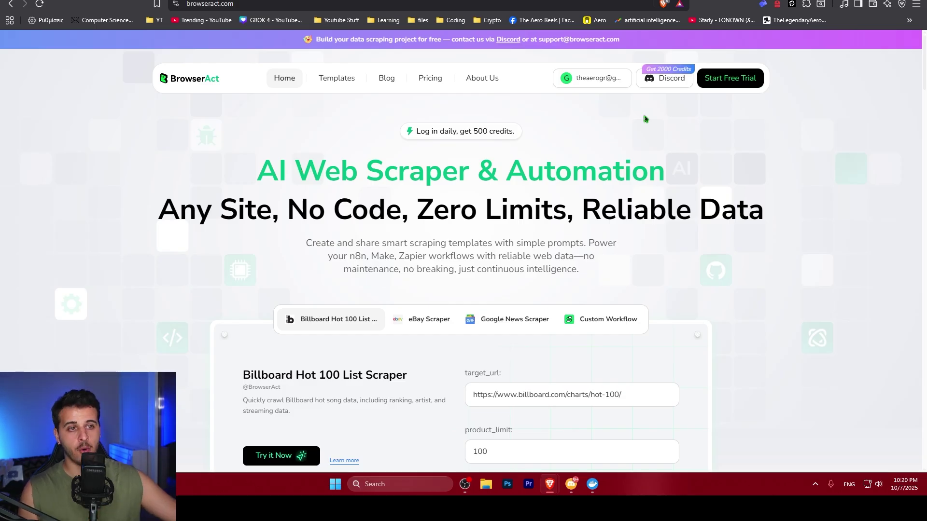
Step: Jump to the Pricing section of browseract.com
left_click(416, 81)
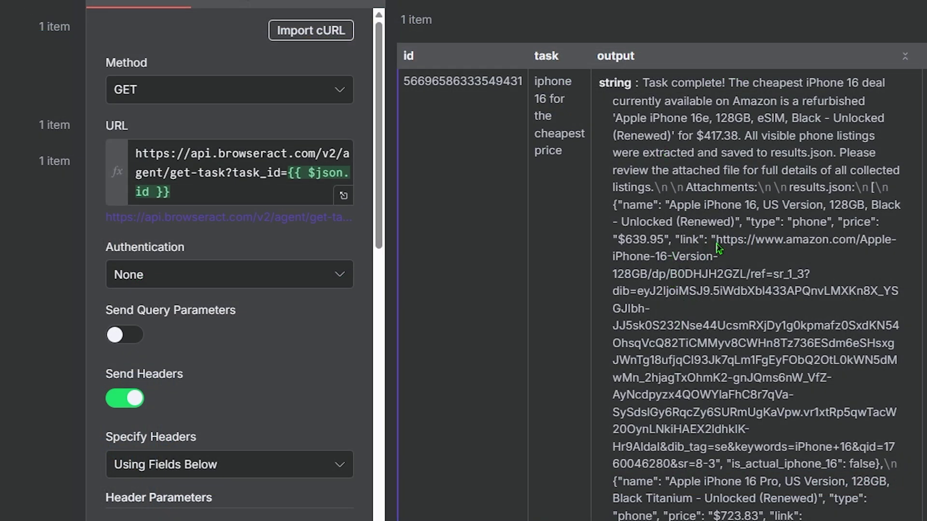
Step: Open the Amazon link from the task output and highlight the renewed Apple iPhone 16 128GB Black title
left_click_drag(716, 240, 716, 468)
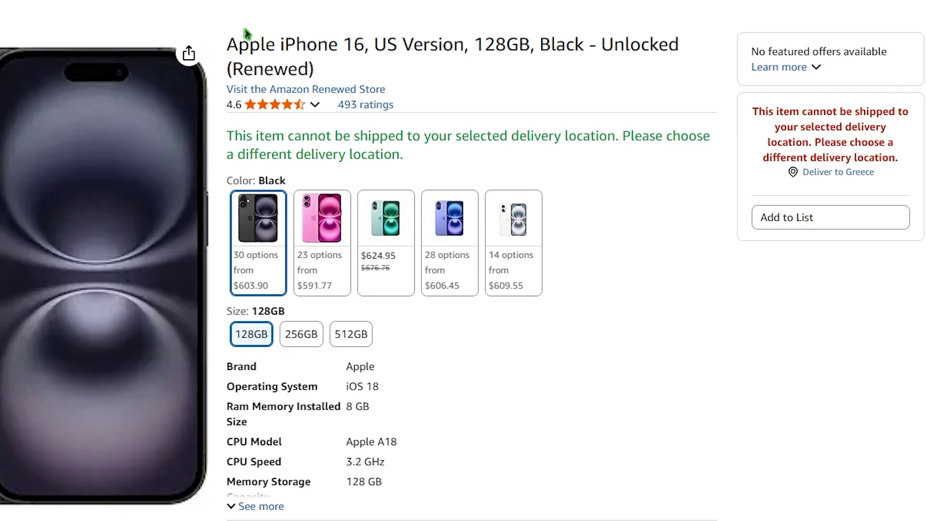
left_click_drag(366, 49, 229, 52)
left_click(445, 72)
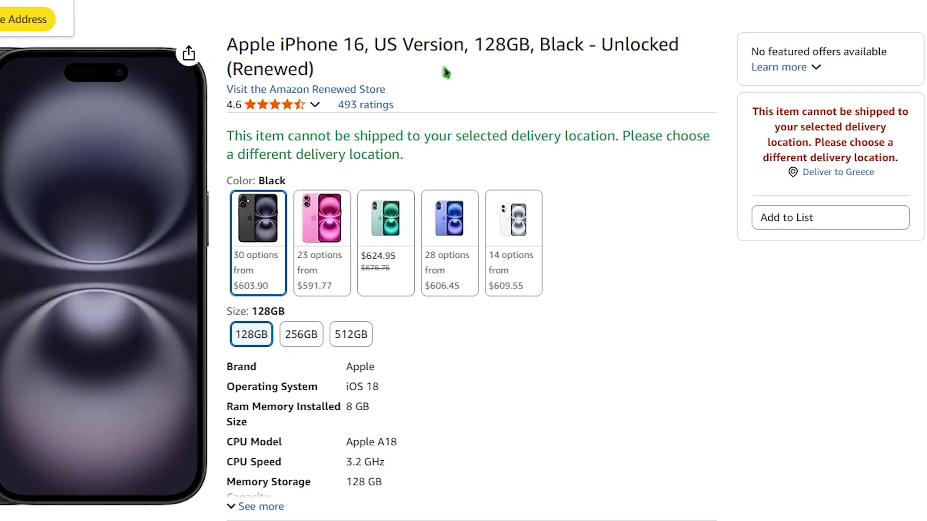